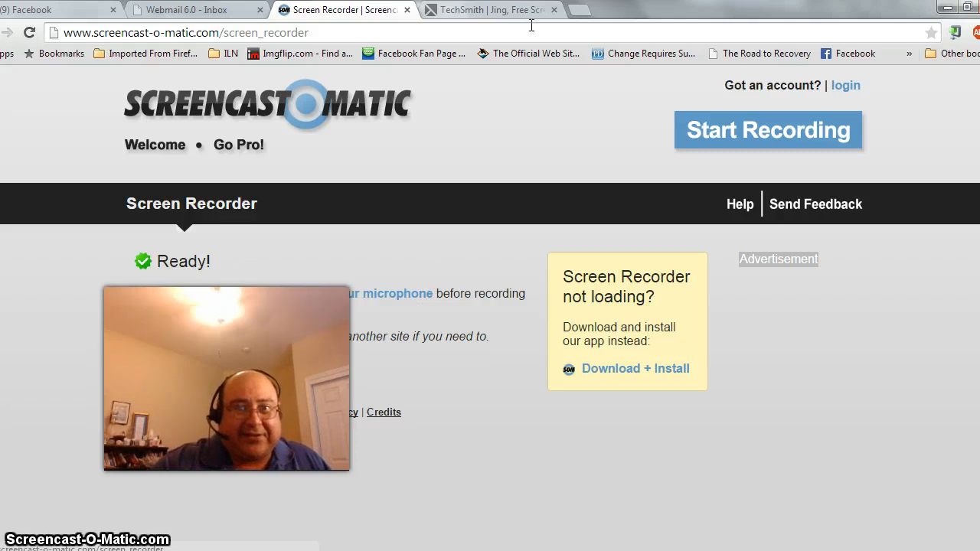
- Look over the TechSmith Jing page and its product list, comparing them with the Screencast-O-Matic recorder page
click(475, 10)
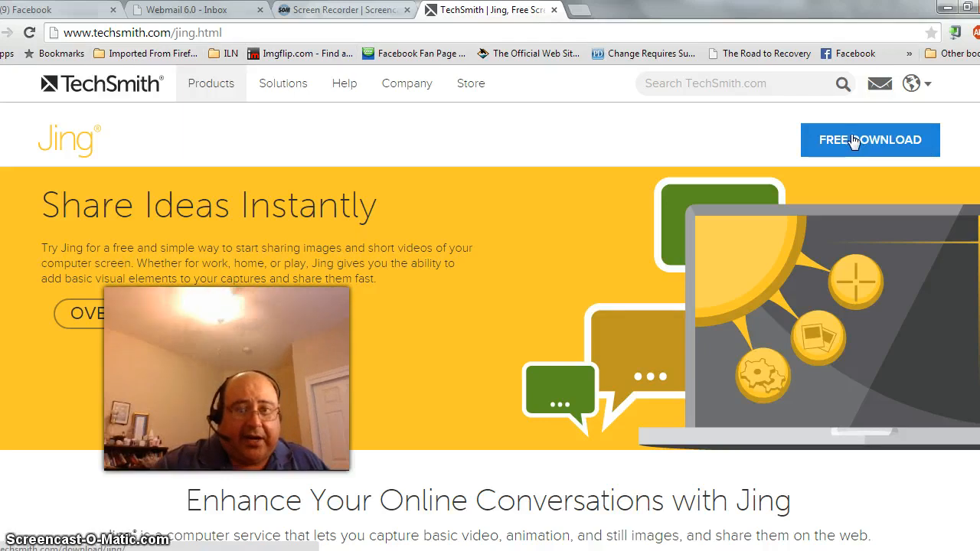
mouse_move(221, 92)
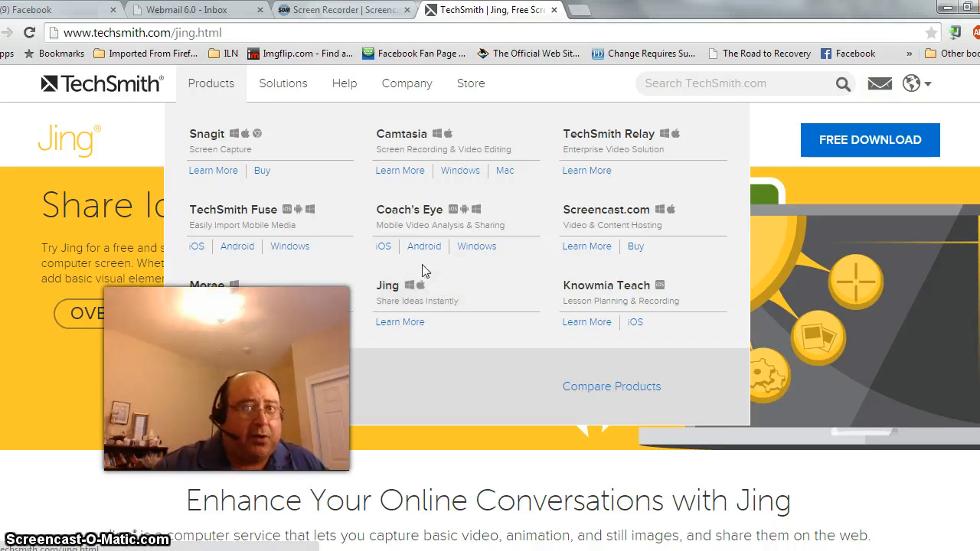
click(344, 10)
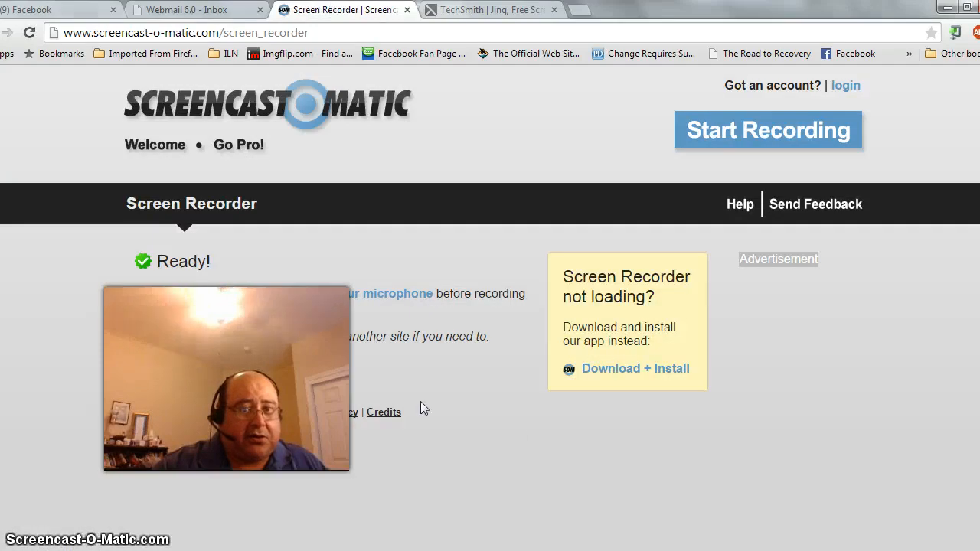
click(481, 10)
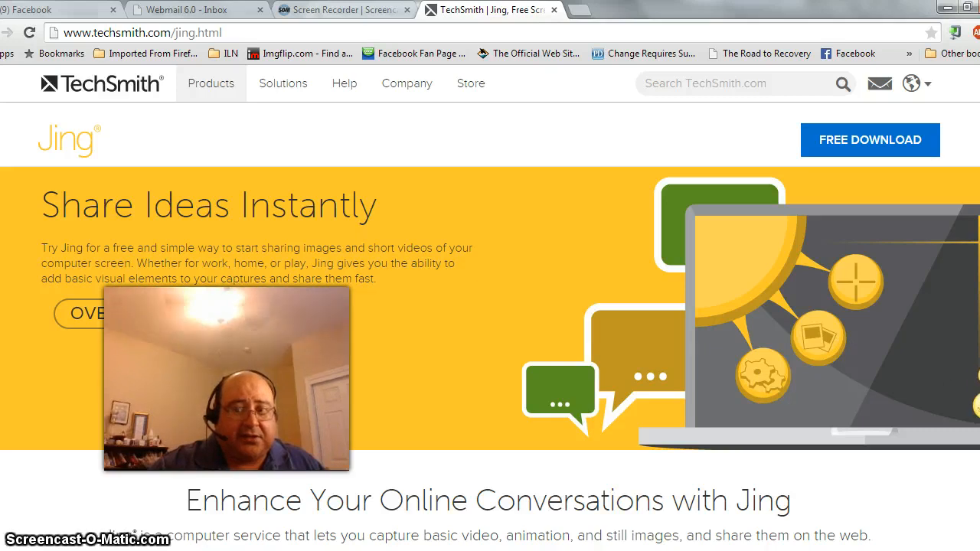
- Capture a 1248 x 474 still image of the Jing web page's header and banner using Jing
click(977, 406)
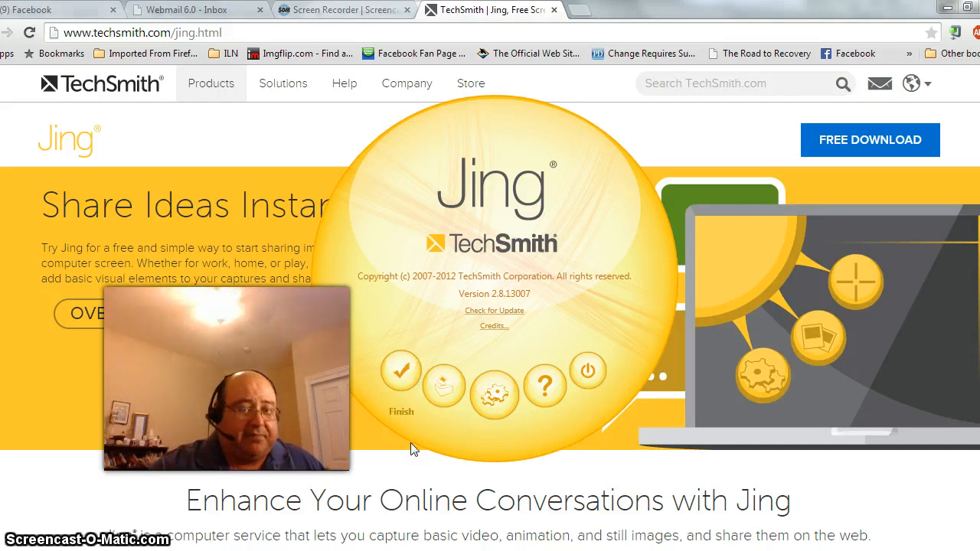
click(402, 373)
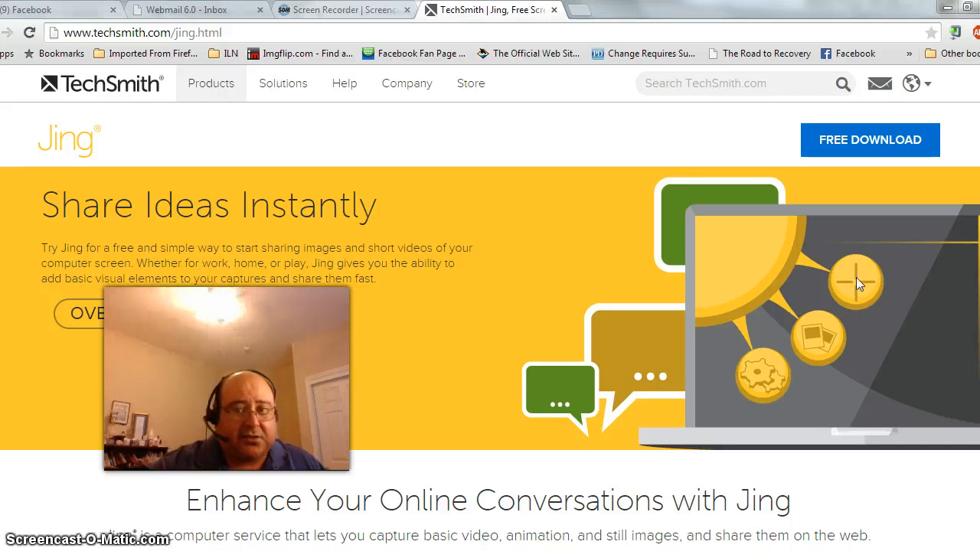
mouse_move(979, 375)
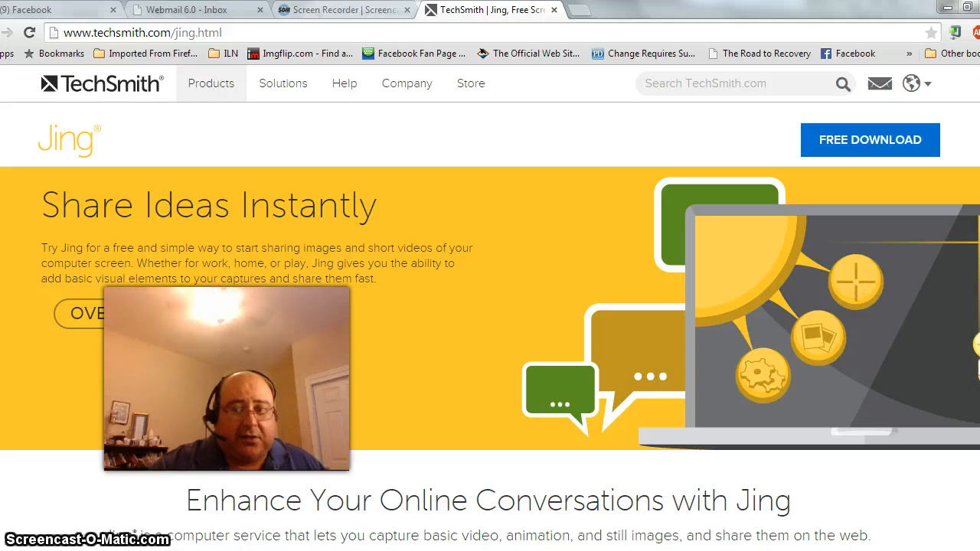
click(977, 345)
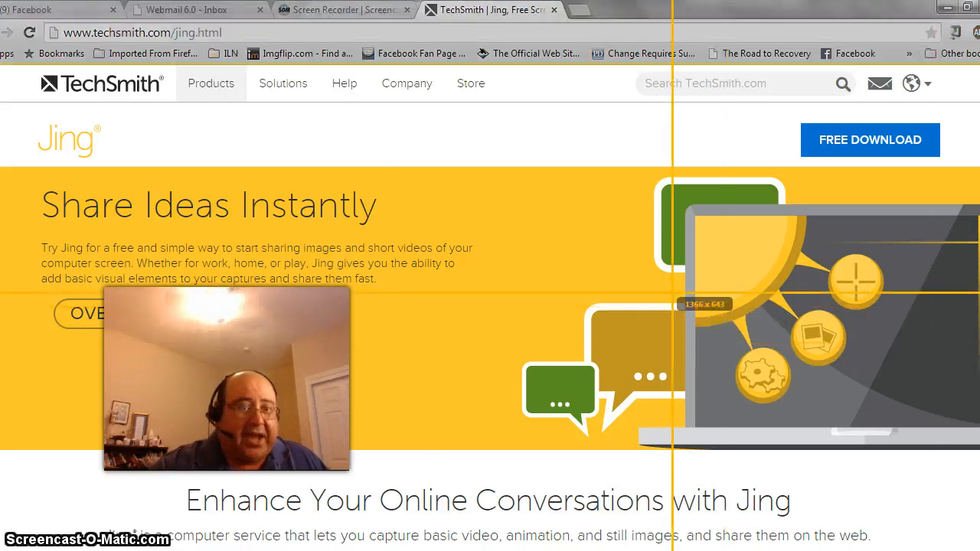
drag(18, 98, 974, 459)
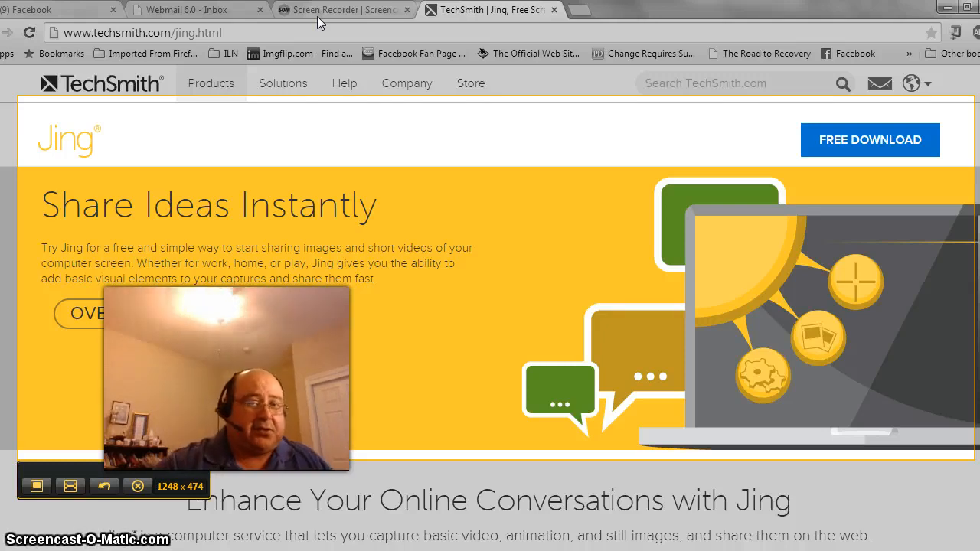
click(37, 487)
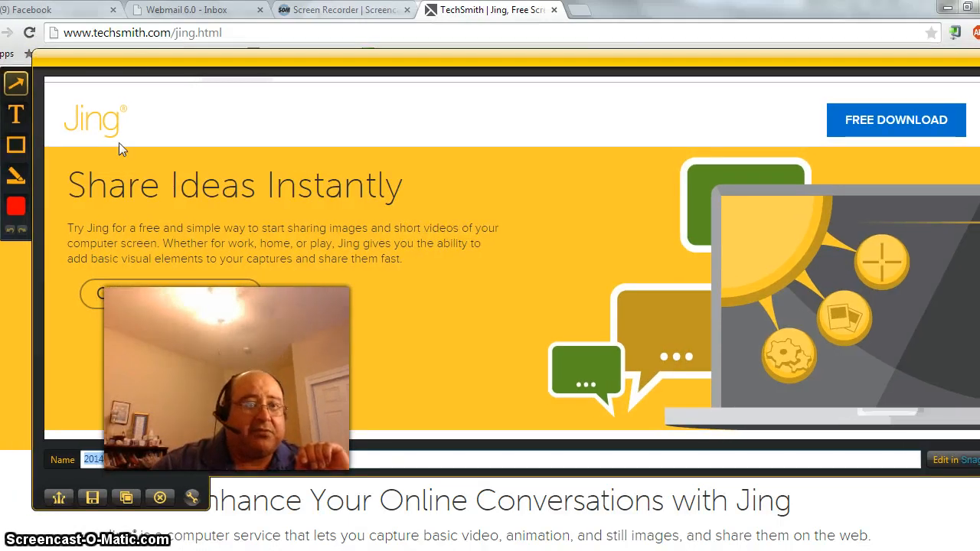
- Draw a red arrow pointing to FREE DOWNLOAD and a black arrow pointing into the description paragraph on the capture
click(23, 83)
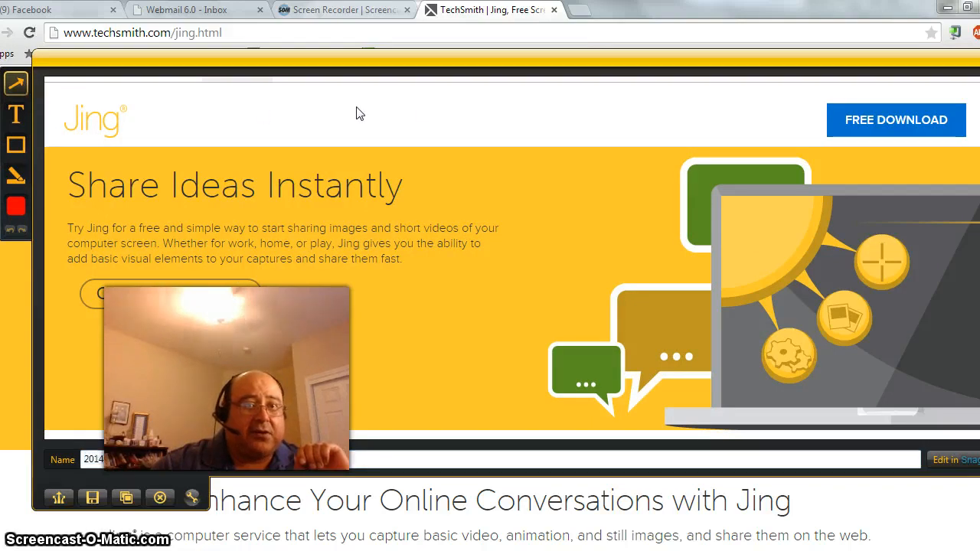
mouse_move(366, 115)
mouse_down()
mouse_move(724, 106)
mouse_move(814, 121)
mouse_up()
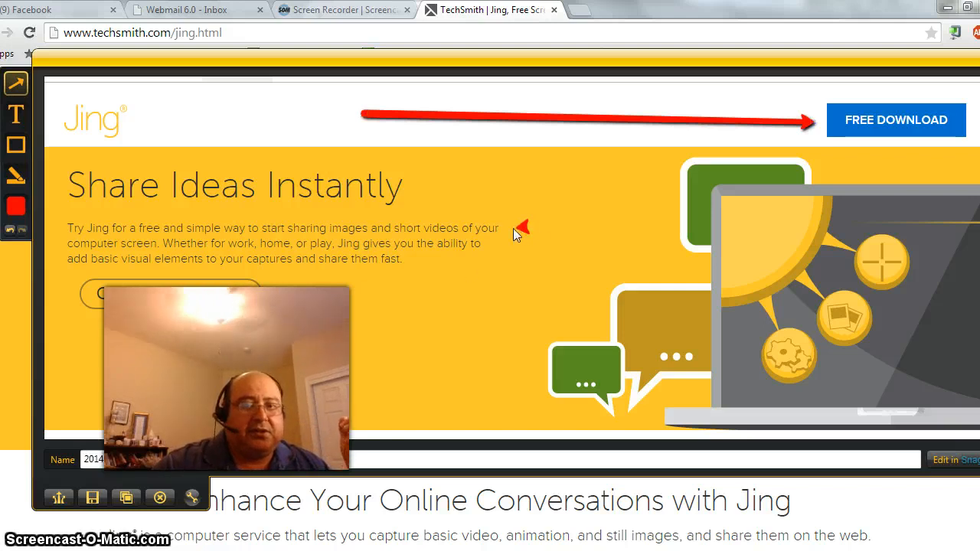
drag(467, 229, 391, 228)
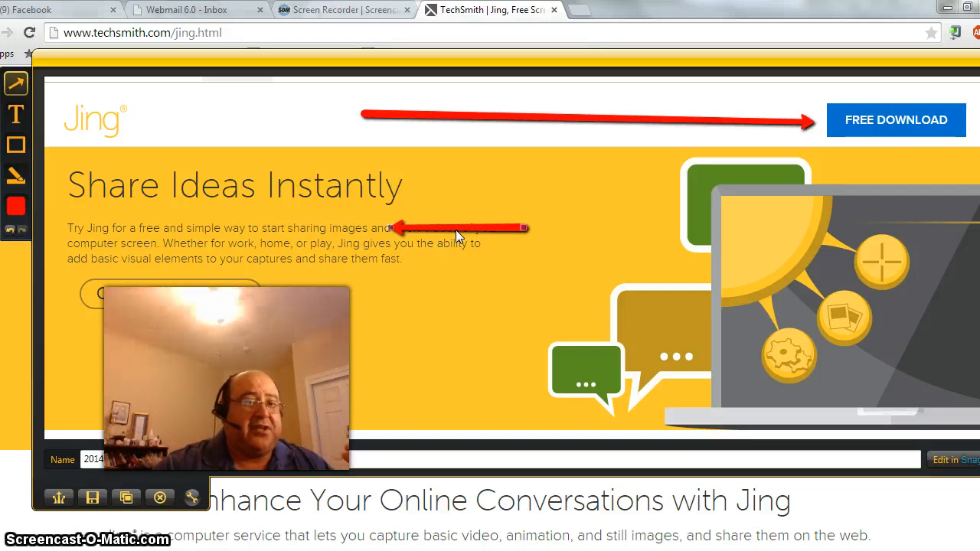
click(15, 206)
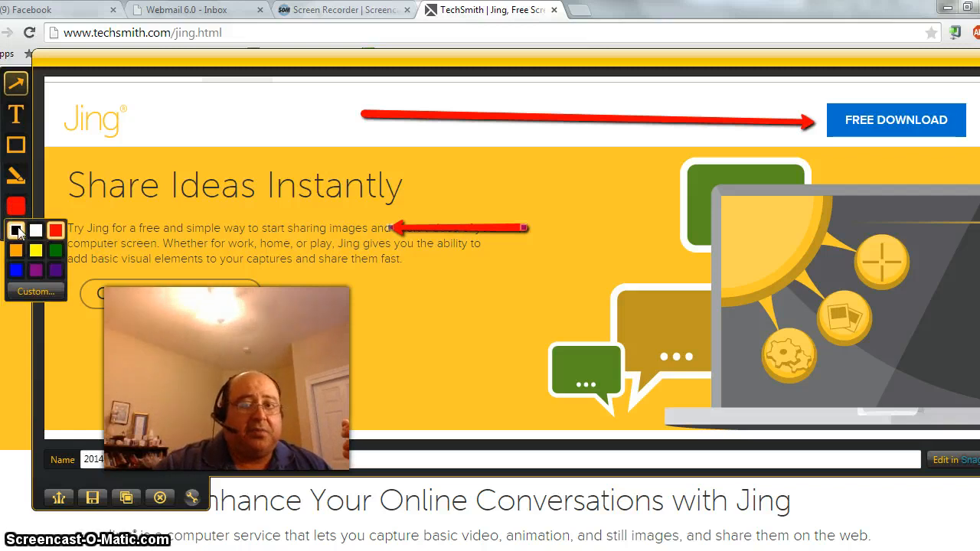
click(16, 230)
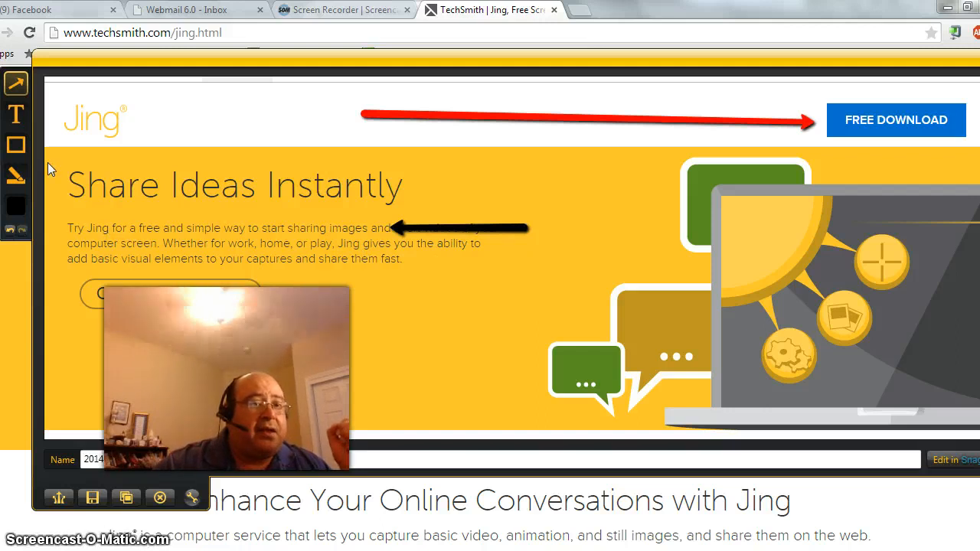
- Add a red-framed text box below the description paragraph reading "Isn't Jing a great tool!"
click(16, 116)
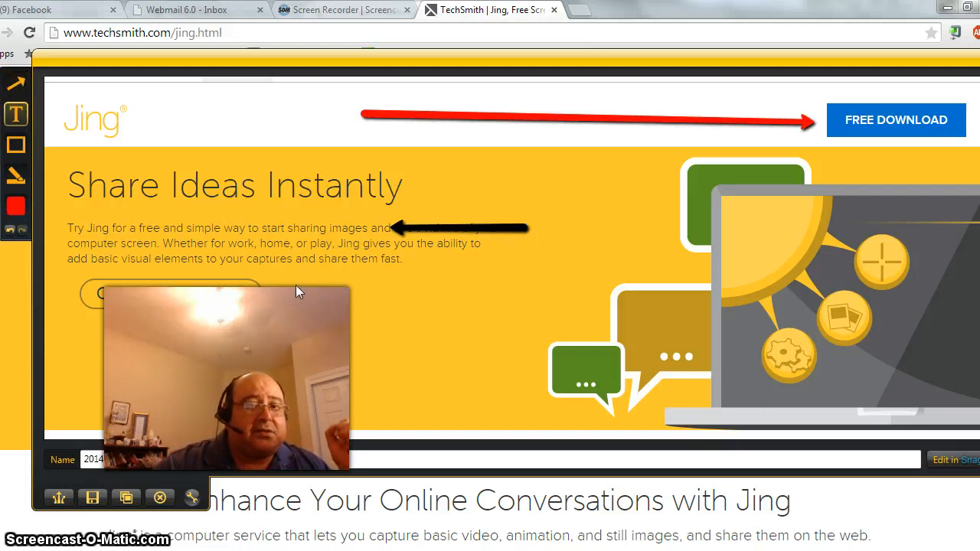
click(467, 284)
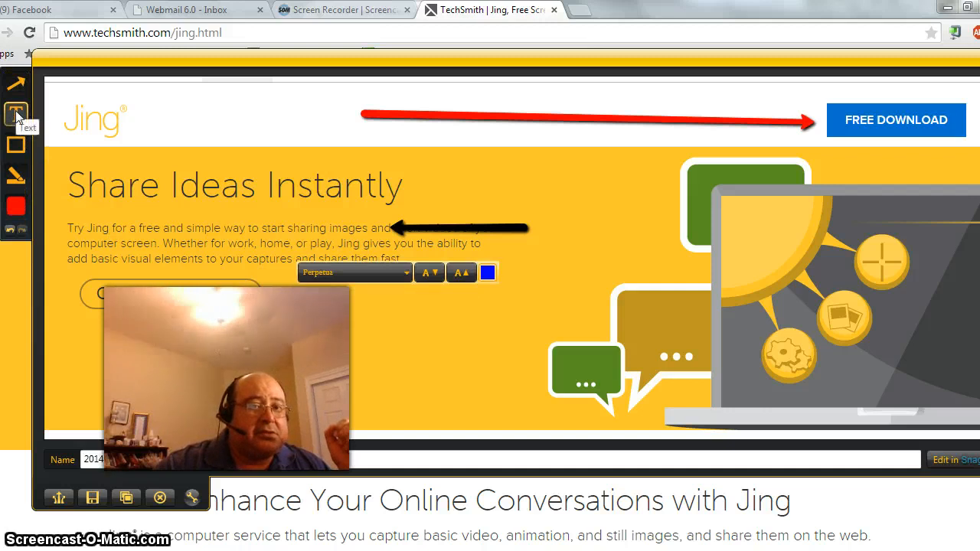
click(10, 231)
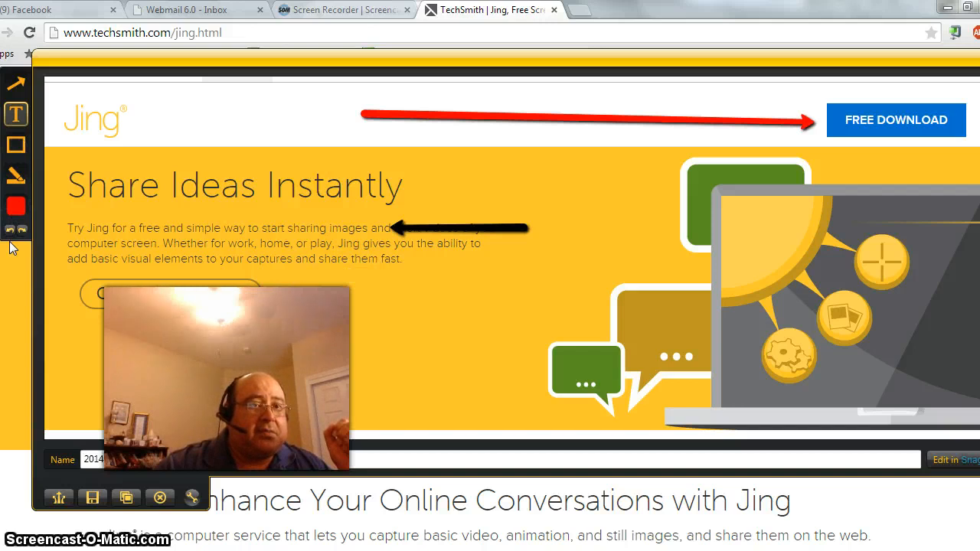
drag(306, 280, 495, 380)
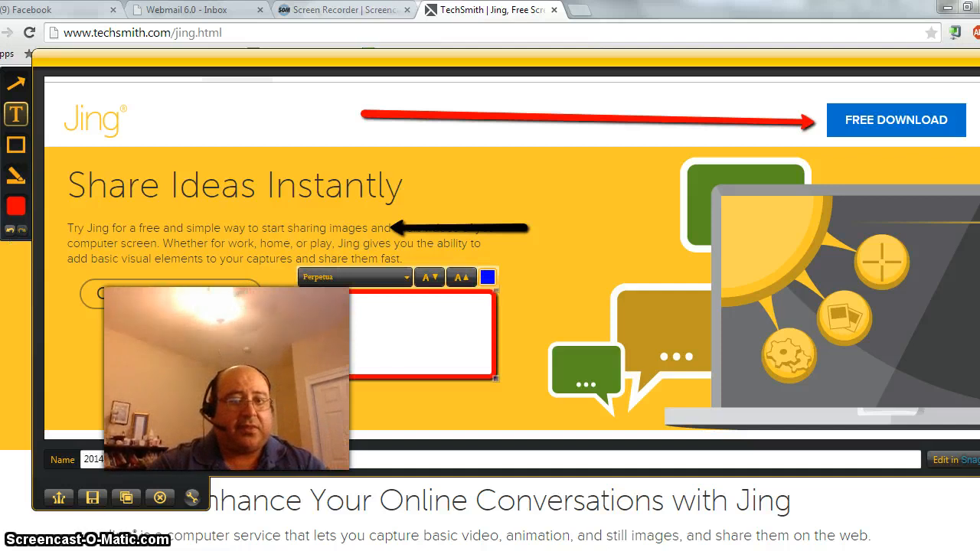
text(Testing)
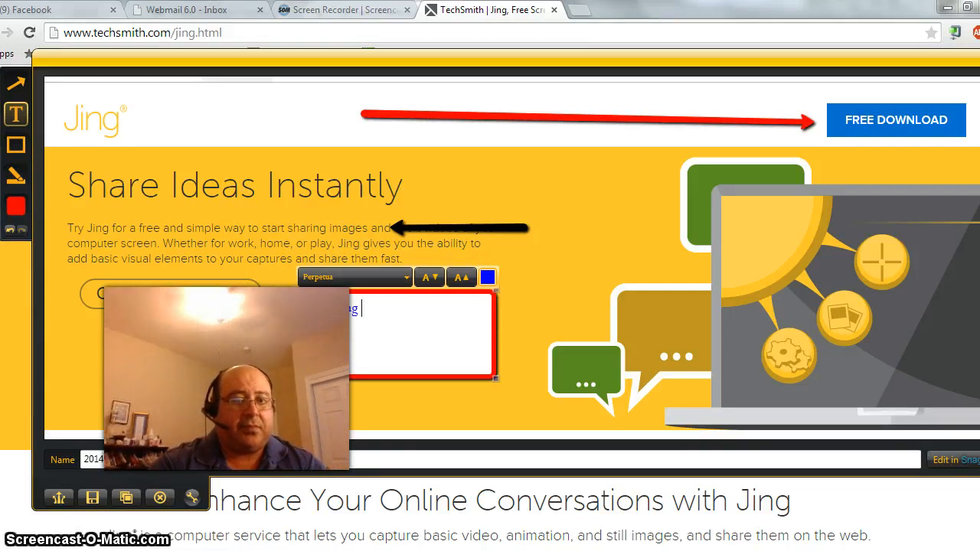
text(ng a gr)
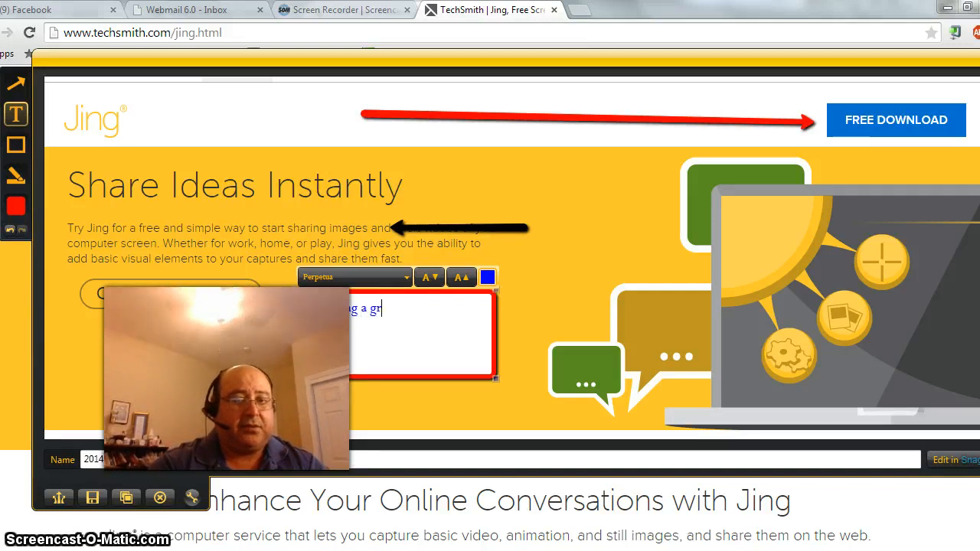
text(eat tool)
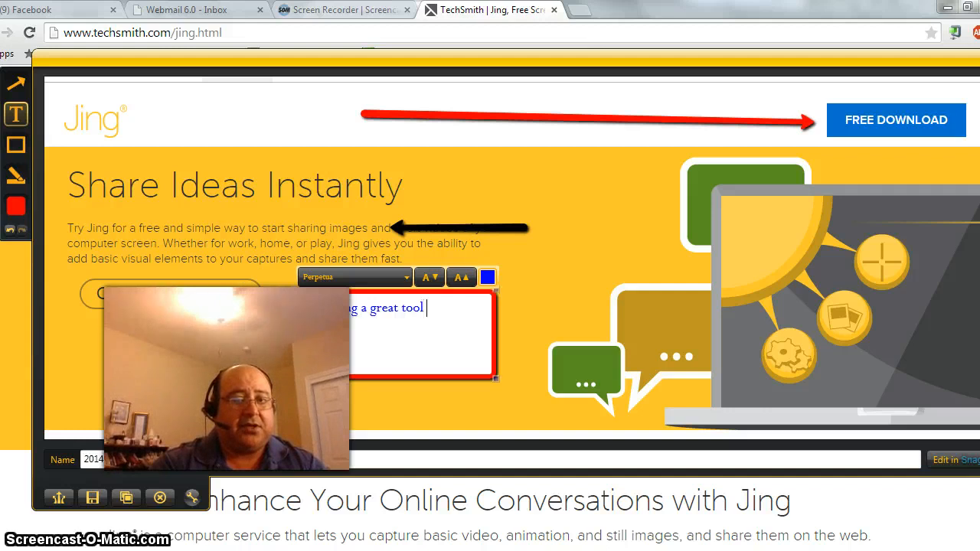
text(!)
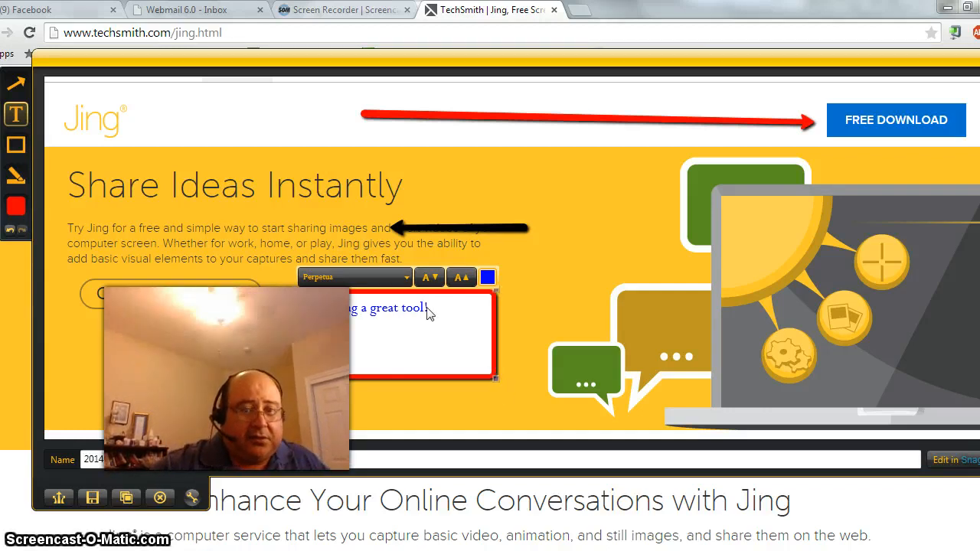
- Try the Goudy Stout, Rockwell and Lucida Sans fonts on the text box's wording
click(408, 277)
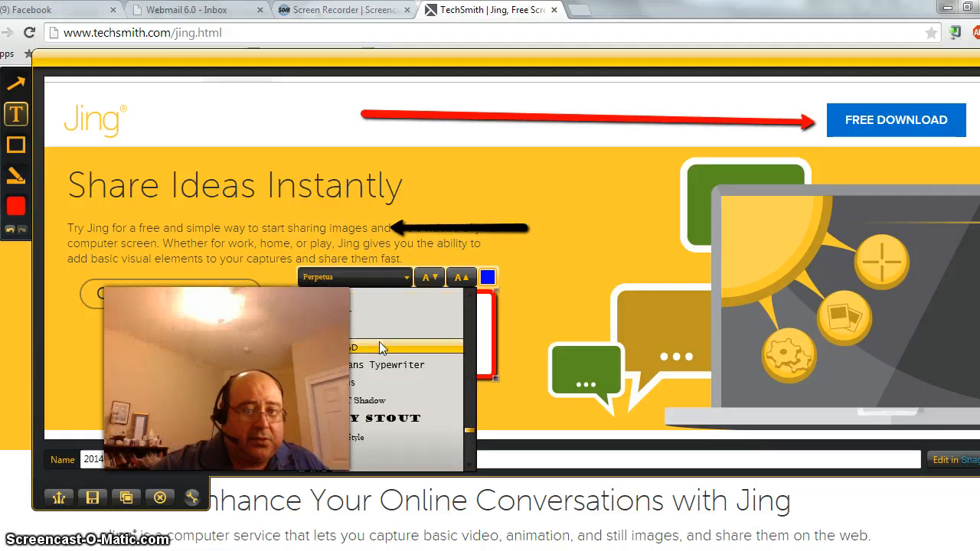
click(376, 418)
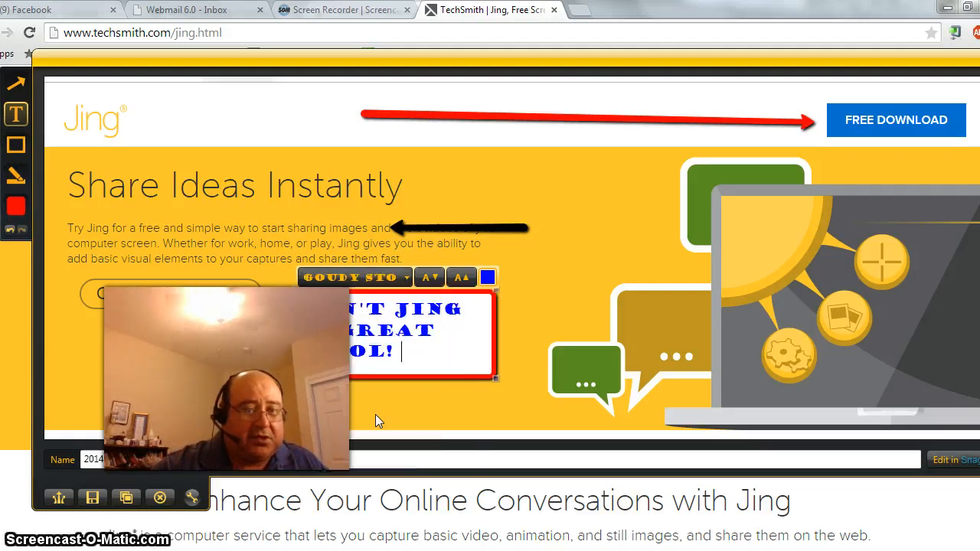
click(408, 277)
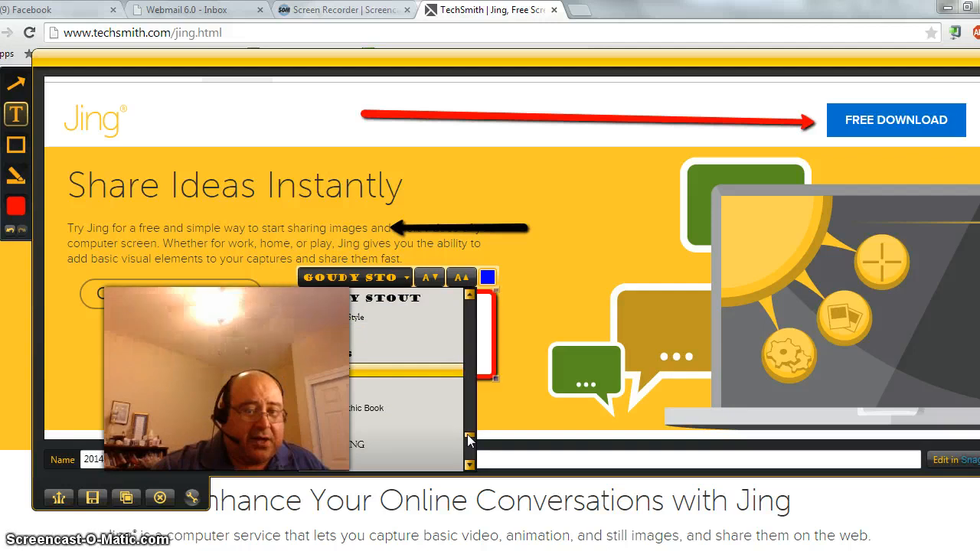
scroll(469, 437, up, 1)
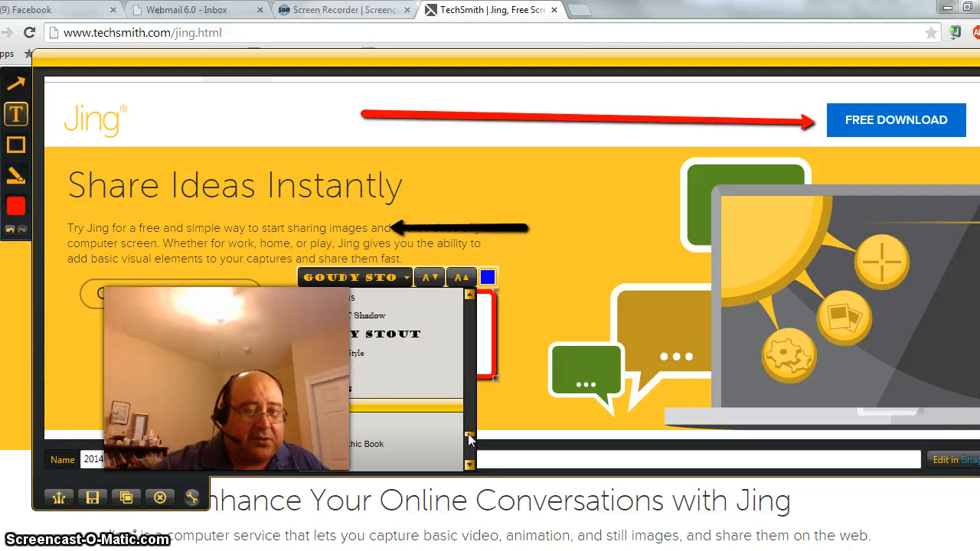
scroll(470, 437, up, 4)
drag(470, 435, 473, 424)
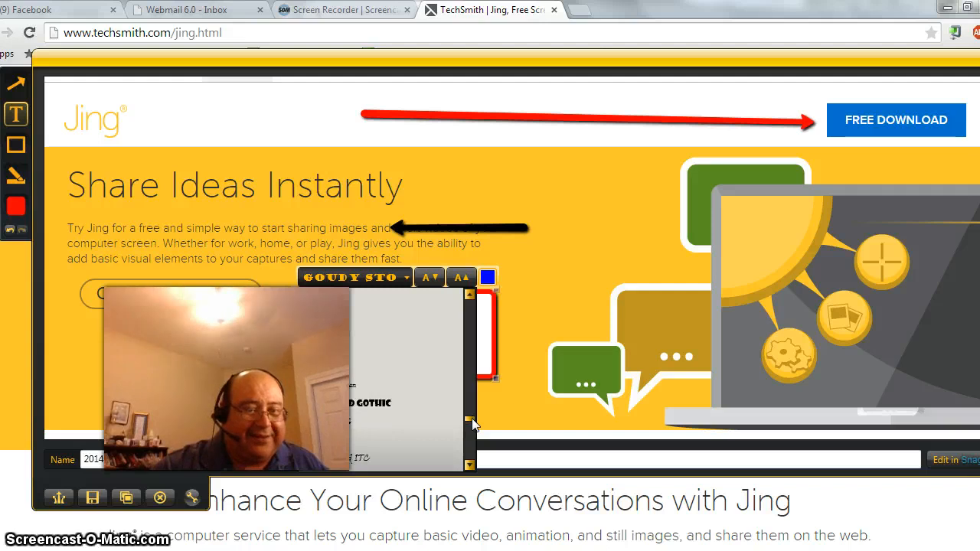
drag(473, 427, 474, 431)
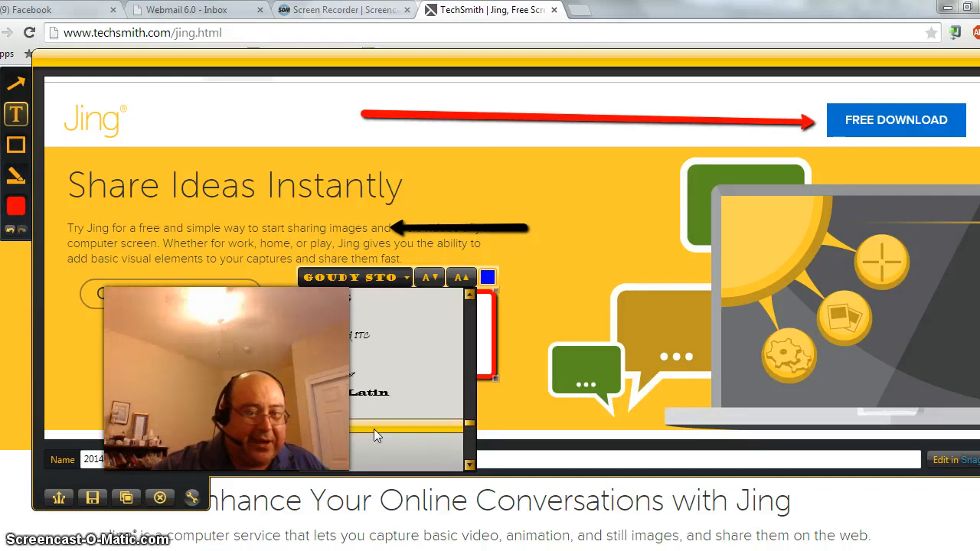
click(348, 442)
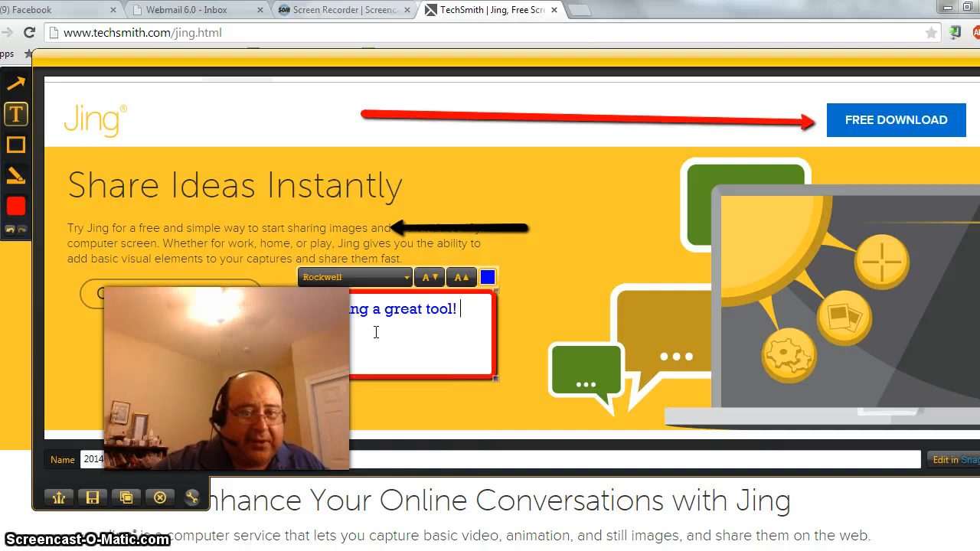
click(408, 279)
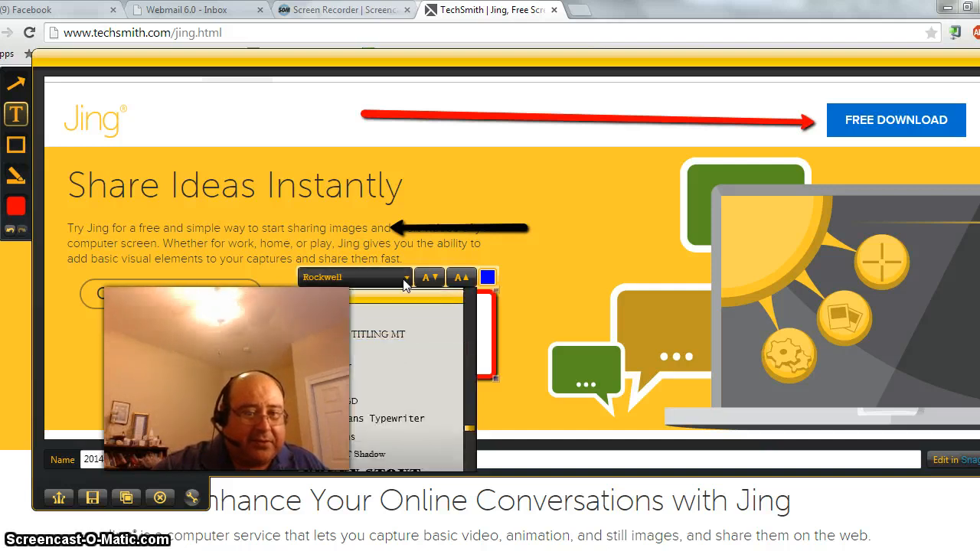
click(412, 436)
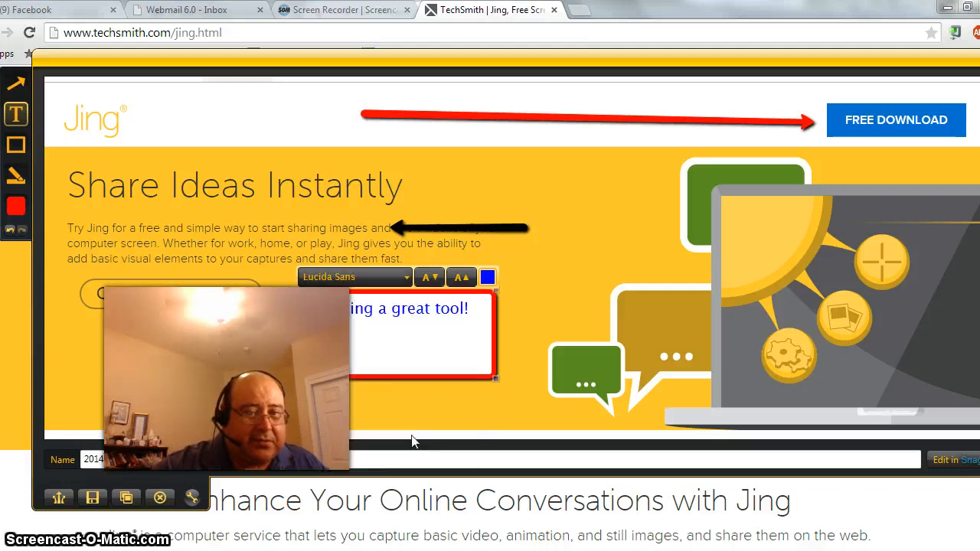
- Set the text box's font to Verdana
click(408, 280)
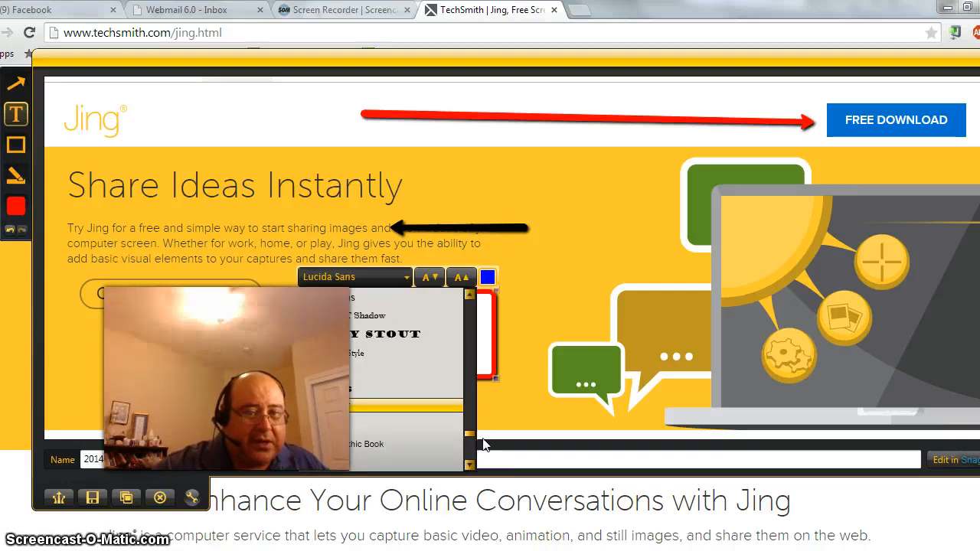
drag(475, 429, 487, 383)
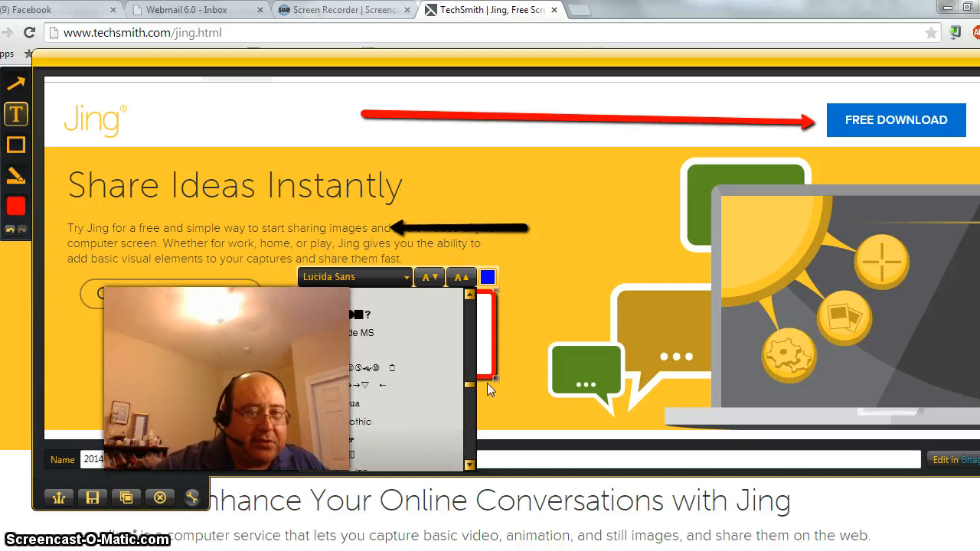
click(379, 304)
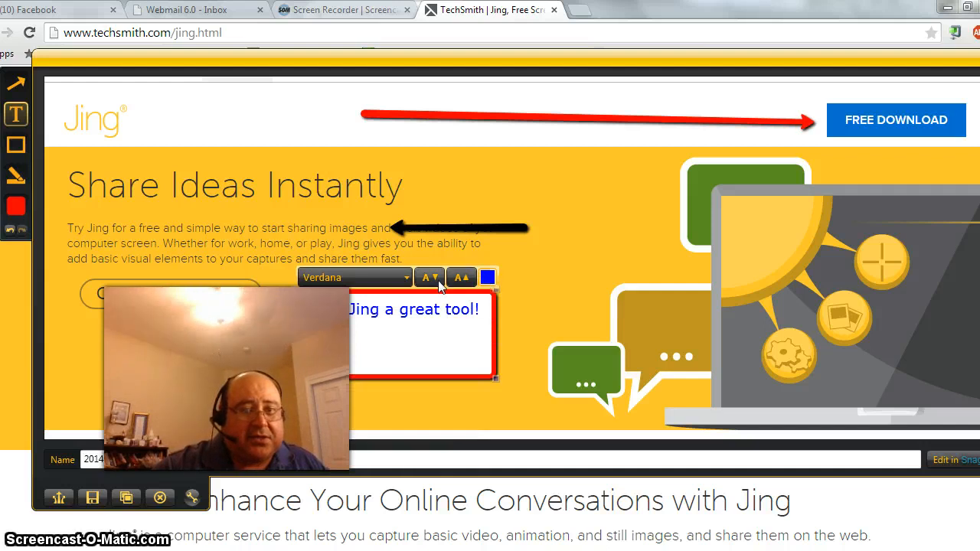
- Reduce the text box's font size by one increment and set its text colour to green after trying purple
click(440, 285)
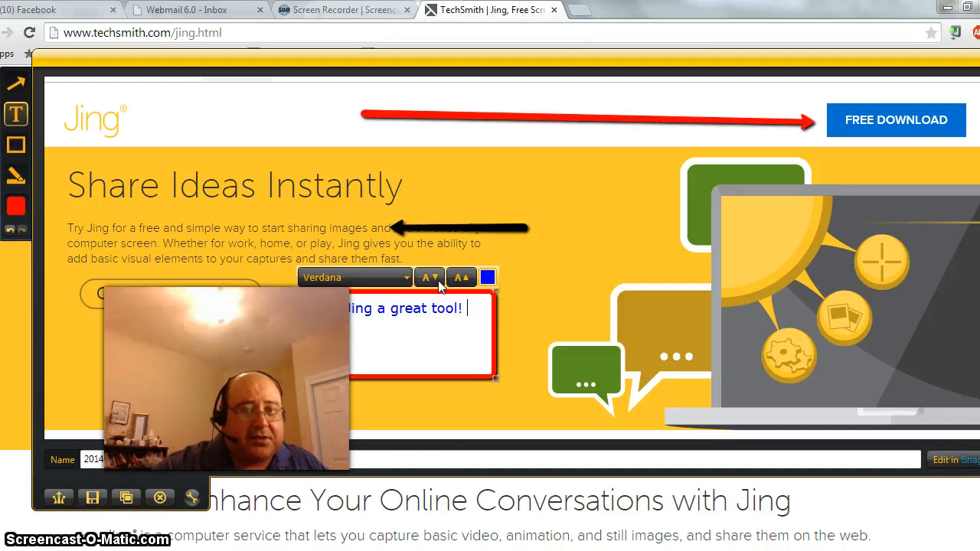
click(488, 278)
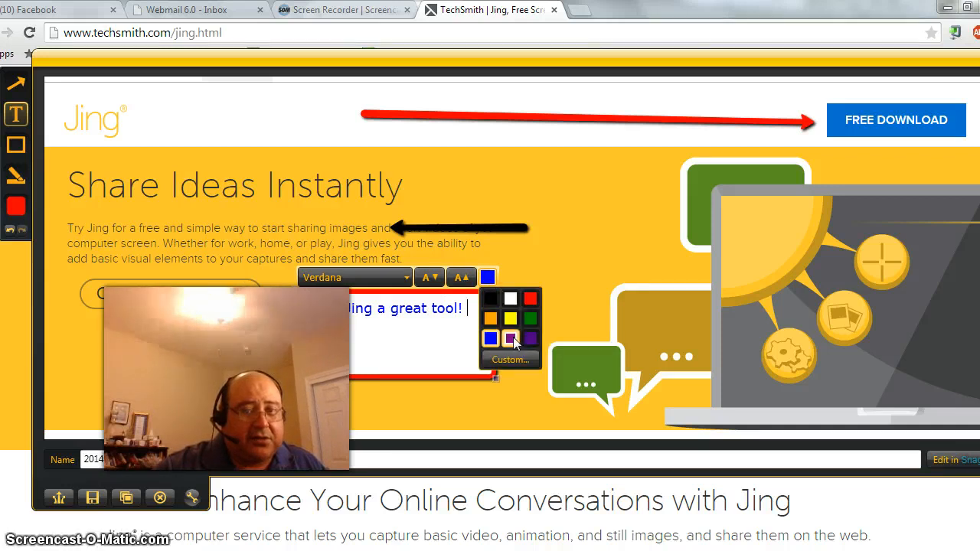
click(511, 337)
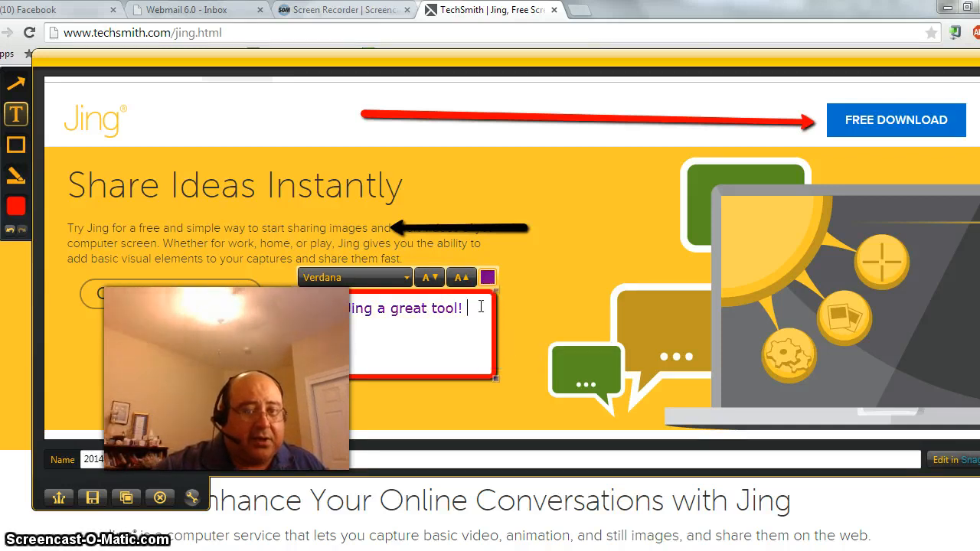
click(488, 280)
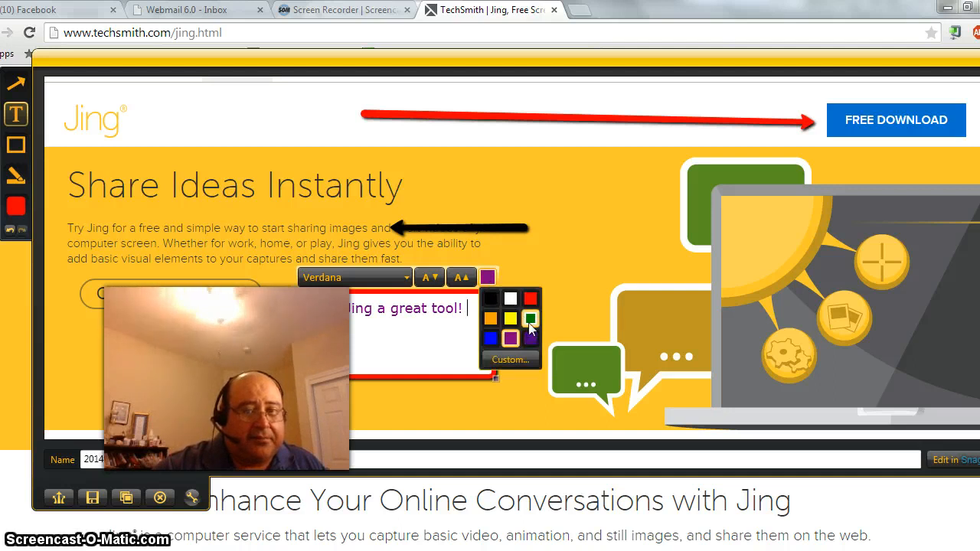
click(529, 320)
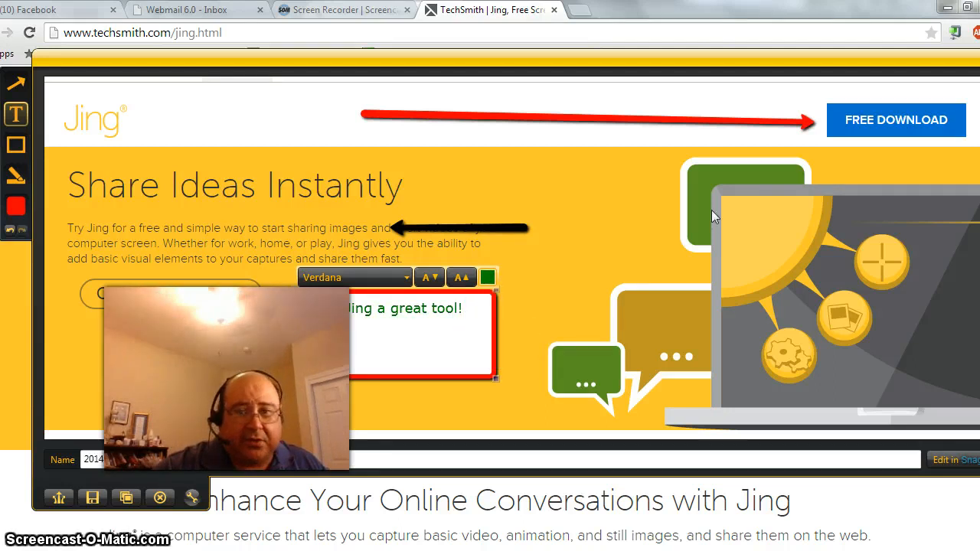
click(513, 358)
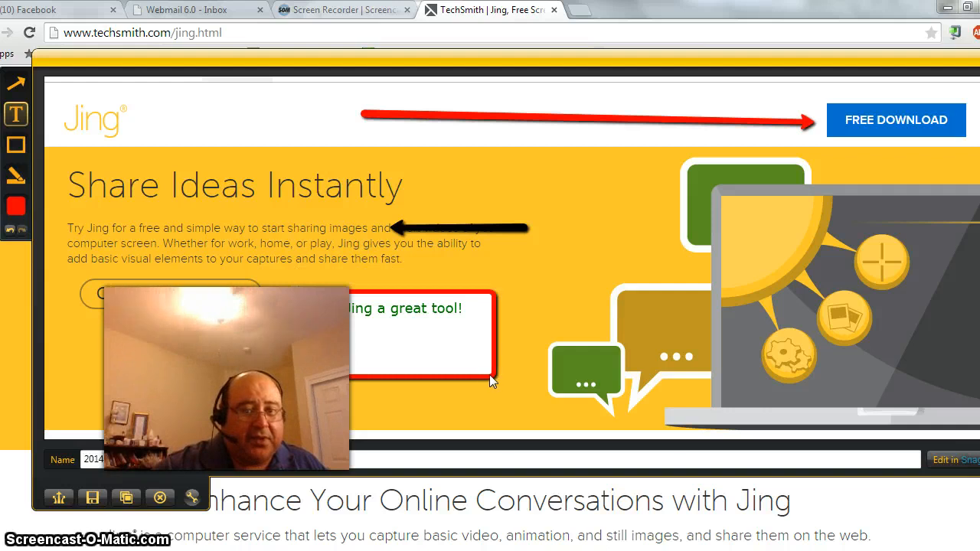
- Shrink the text box around its wording and move it beside the Share Ideas Instantly heading, above the black arrow
mouse_move(494, 377)
mouse_down()
mouse_move(498, 356)
mouse_move(469, 344)
mouse_move(480, 344)
mouse_up()
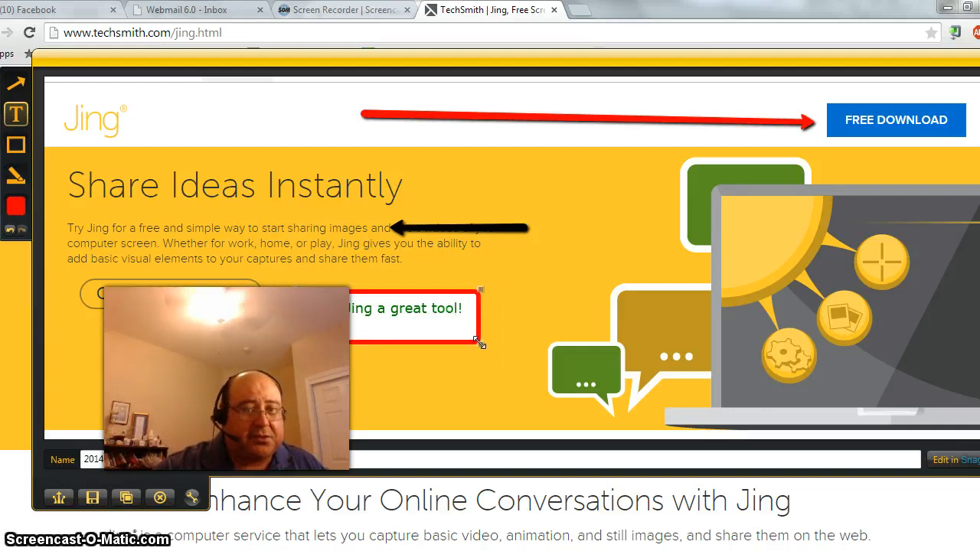
click(458, 347)
drag(383, 303, 540, 167)
click(488, 281)
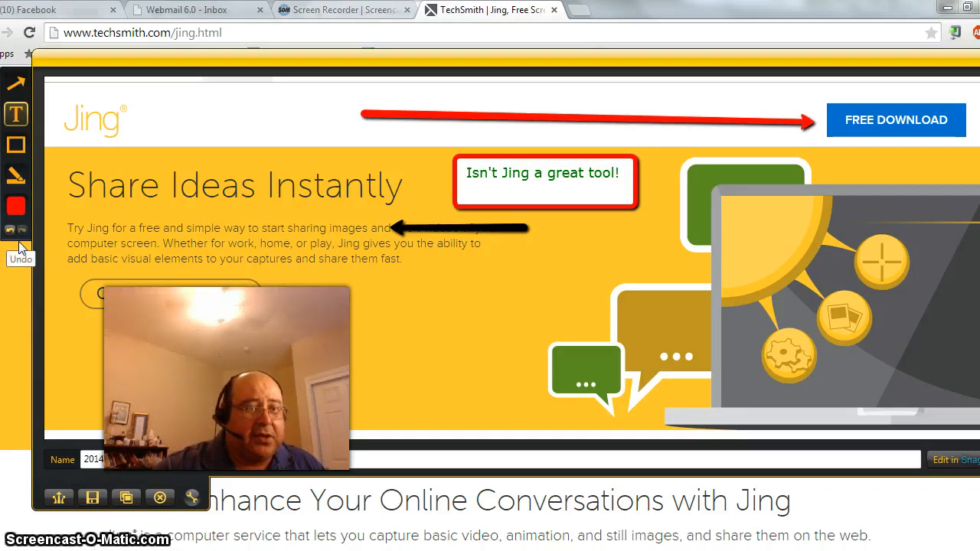
- Highlight the Share Ideas Instantly heading in purple and extend the highlight's lower edge slightly downward
click(15, 175)
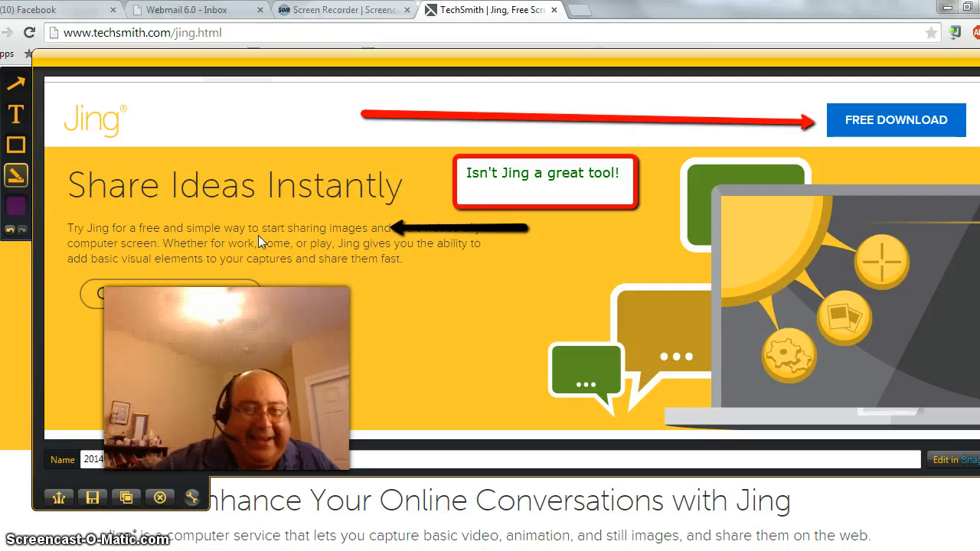
mouse_move(409, 188)
mouse_down()
mouse_move(89, 196)
mouse_move(67, 192)
mouse_move(58, 164)
mouse_up()
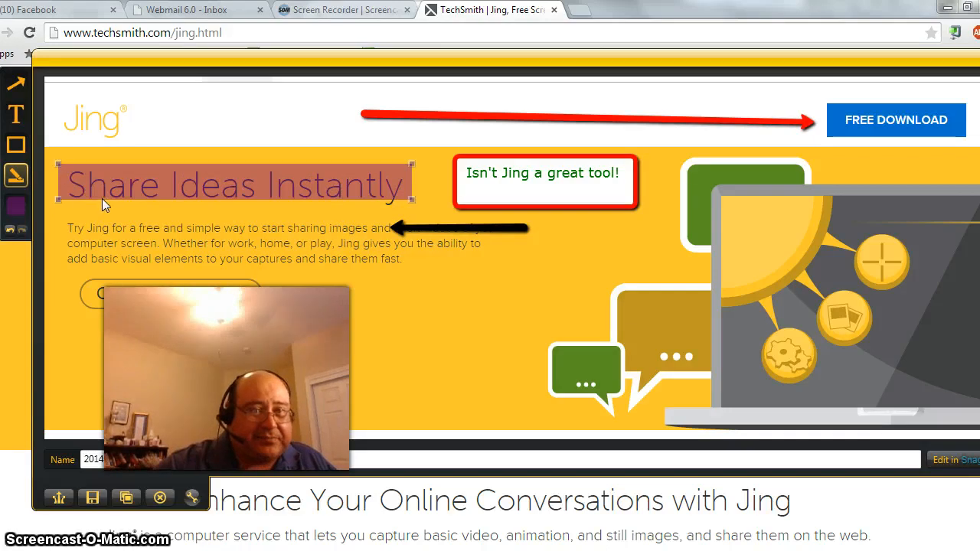
drag(408, 201, 412, 211)
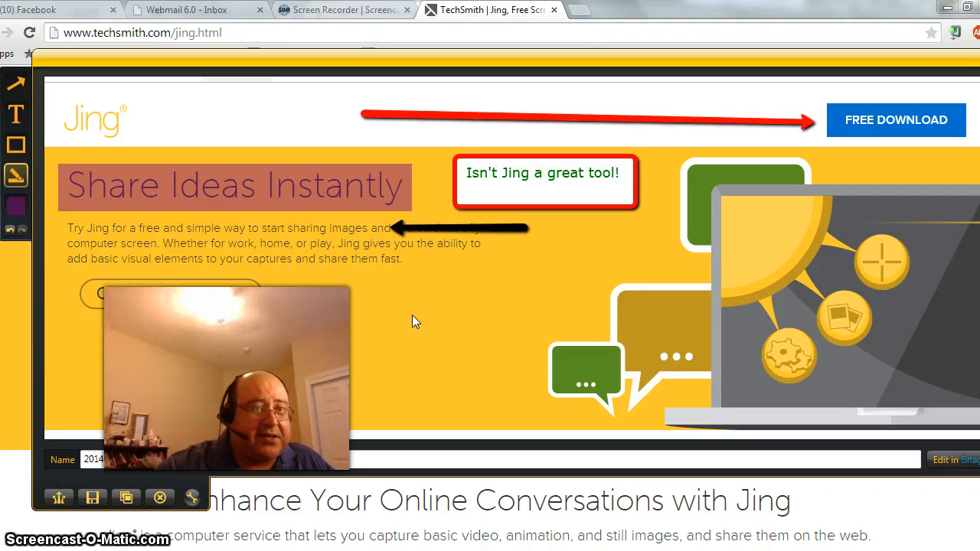
- Try yellow as the colour of the heading's highlight
click(17, 208)
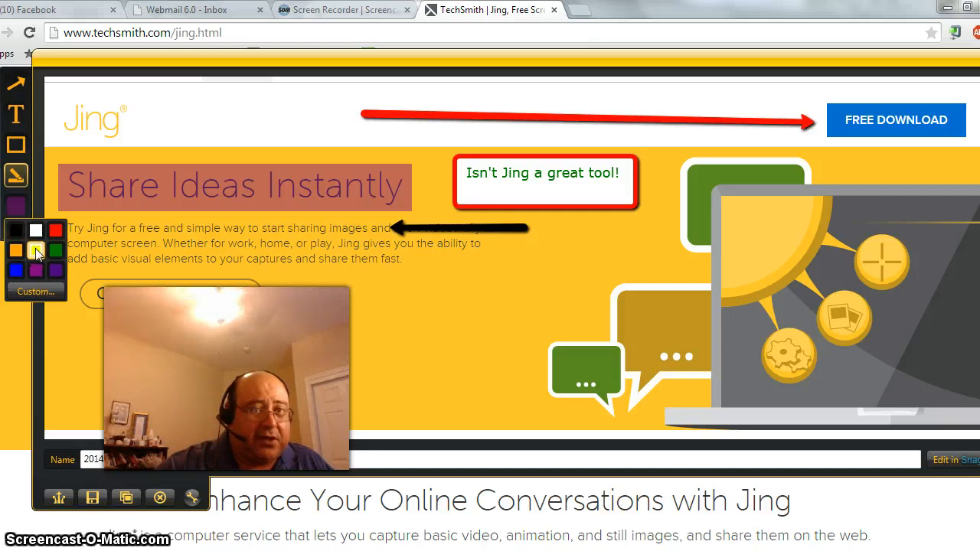
click(36, 252)
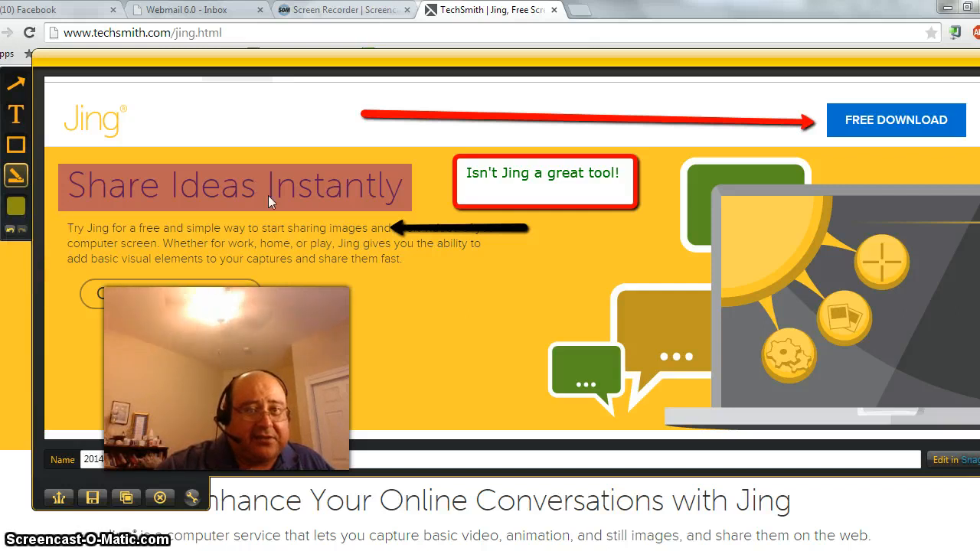
click(133, 193)
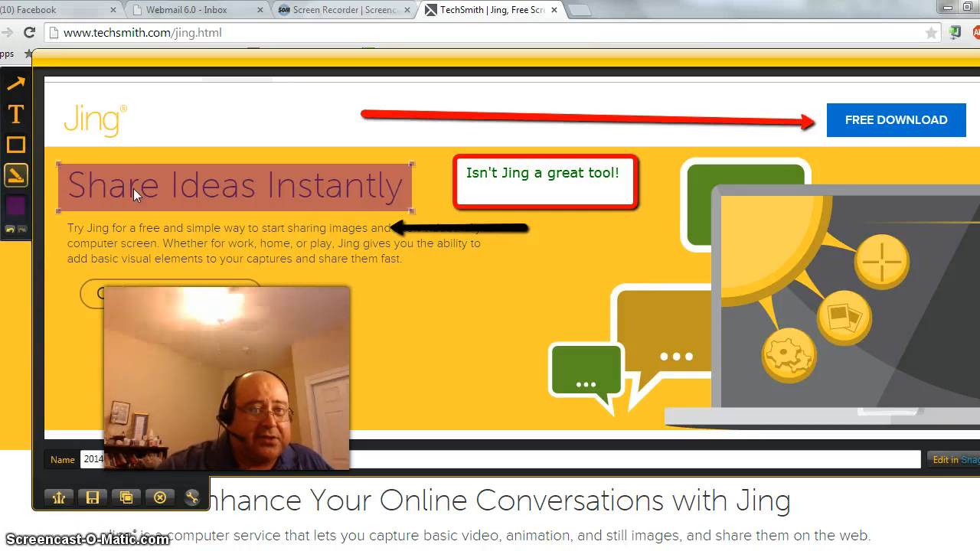
click(17, 207)
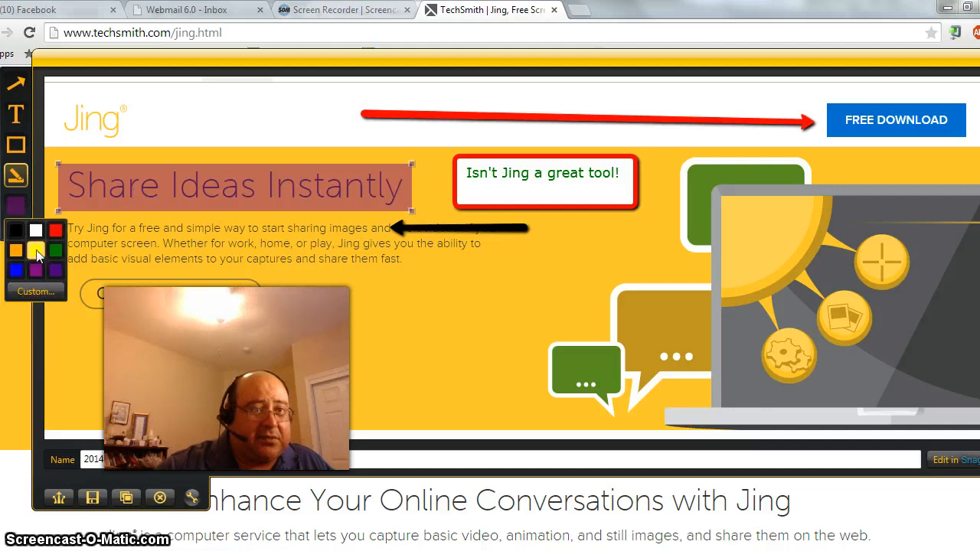
click(36, 251)
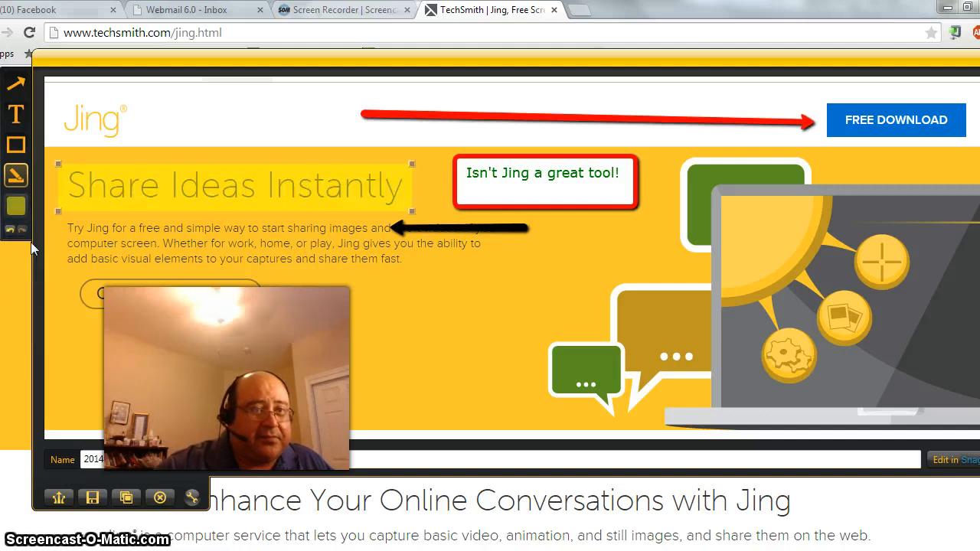
- Try dark purple and lighter purple shades on the heading's highlight
click(15, 207)
click(31, 243)
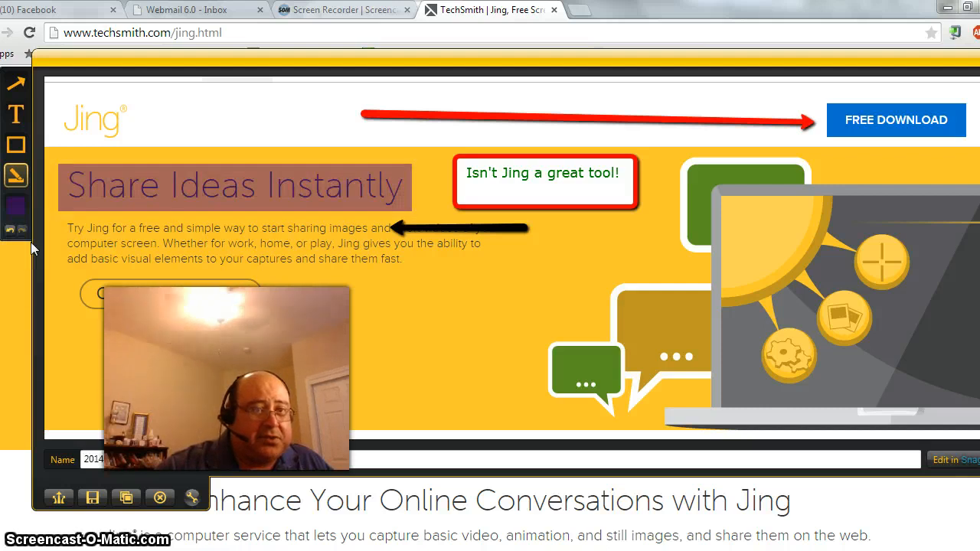
click(16, 208)
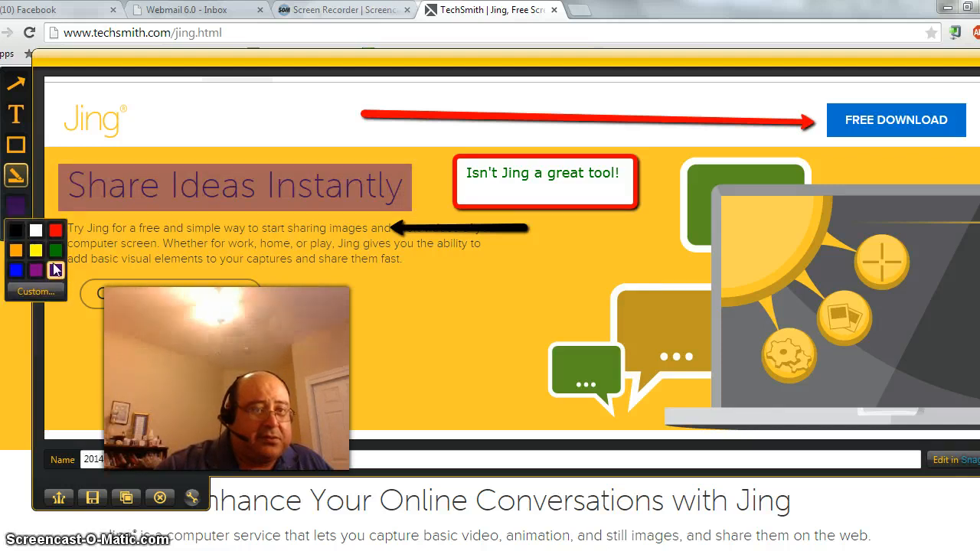
click(55, 270)
click(234, 182)
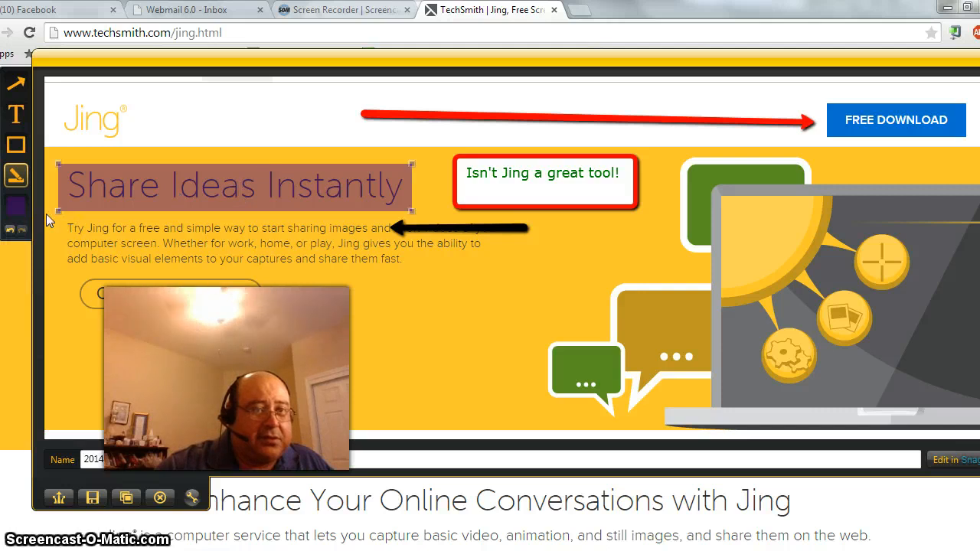
click(15, 208)
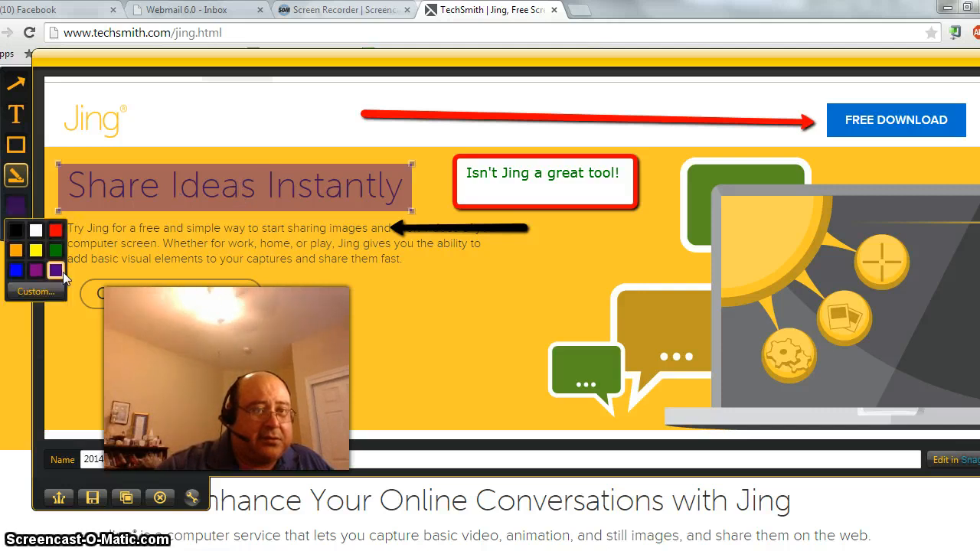
click(55, 268)
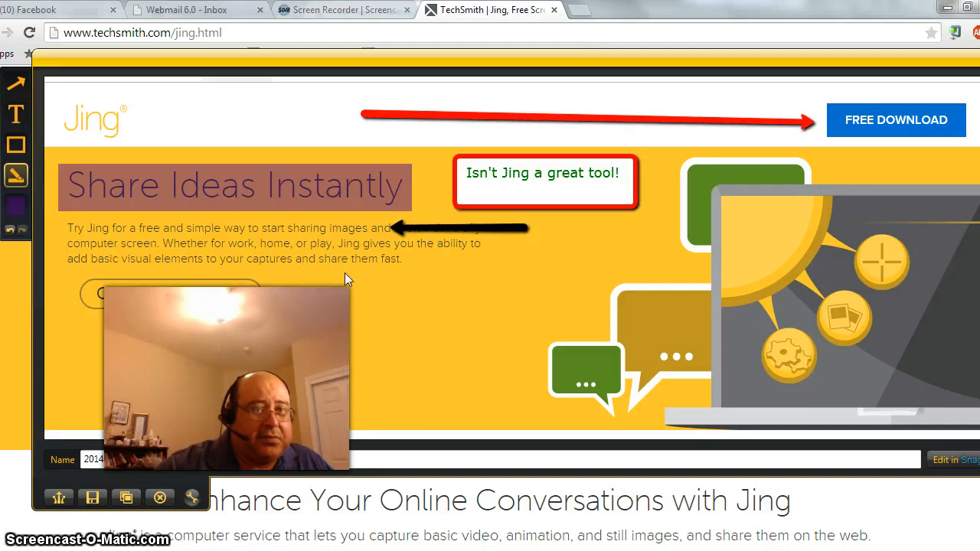
click(16, 205)
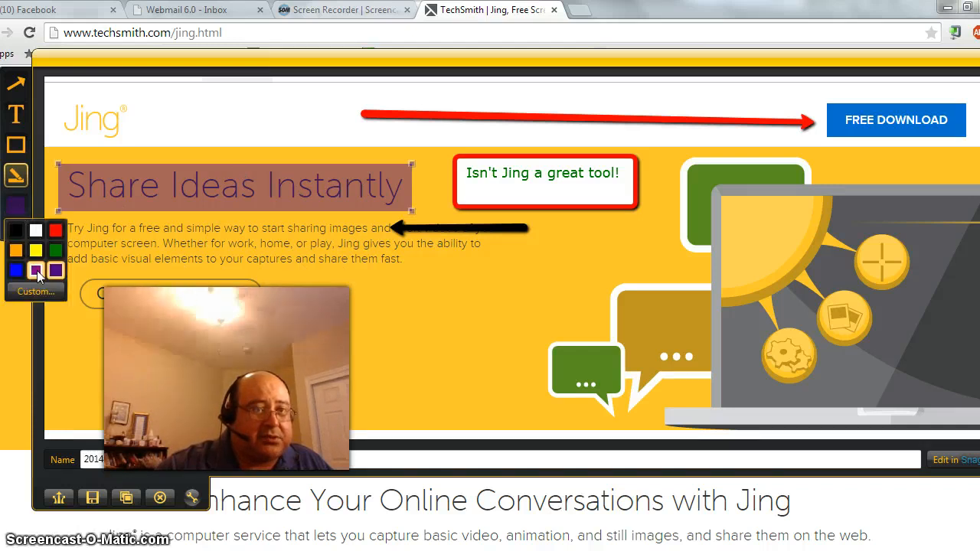
click(36, 272)
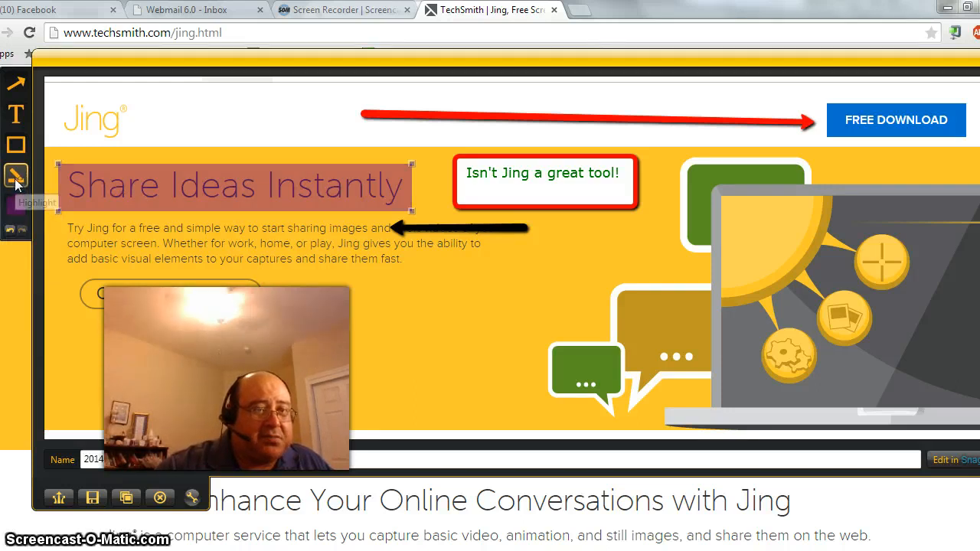
click(16, 205)
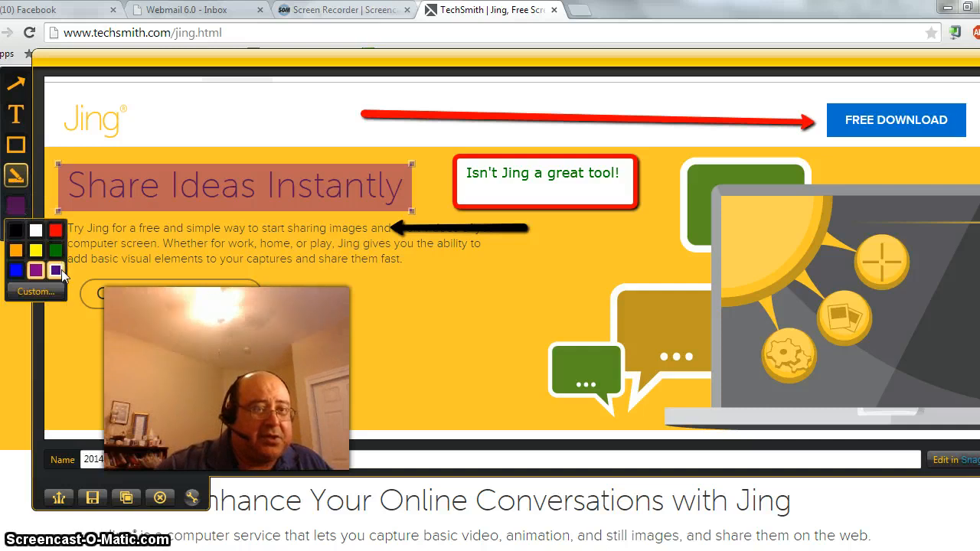
click(56, 270)
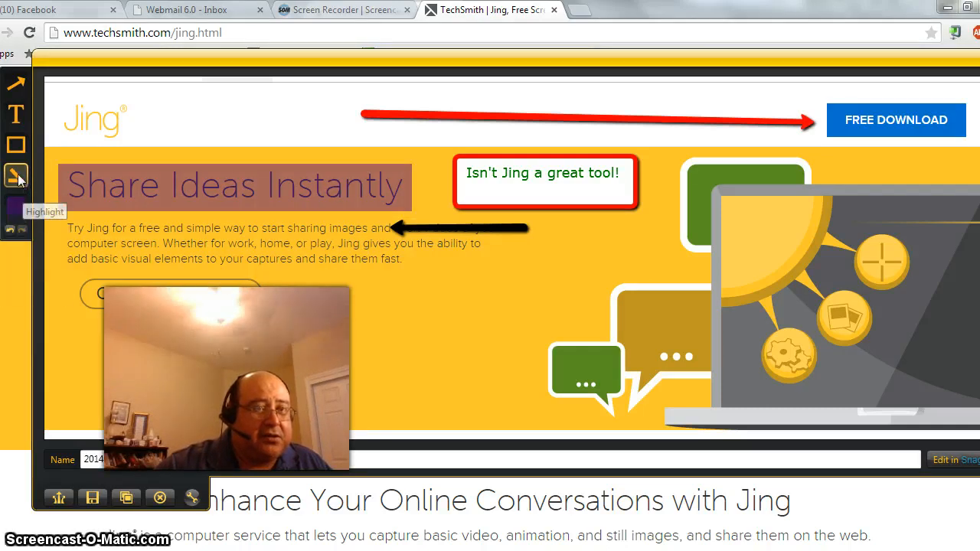
- Set the colour of the Share Ideas Instantly heading's highlight to blue
click(19, 207)
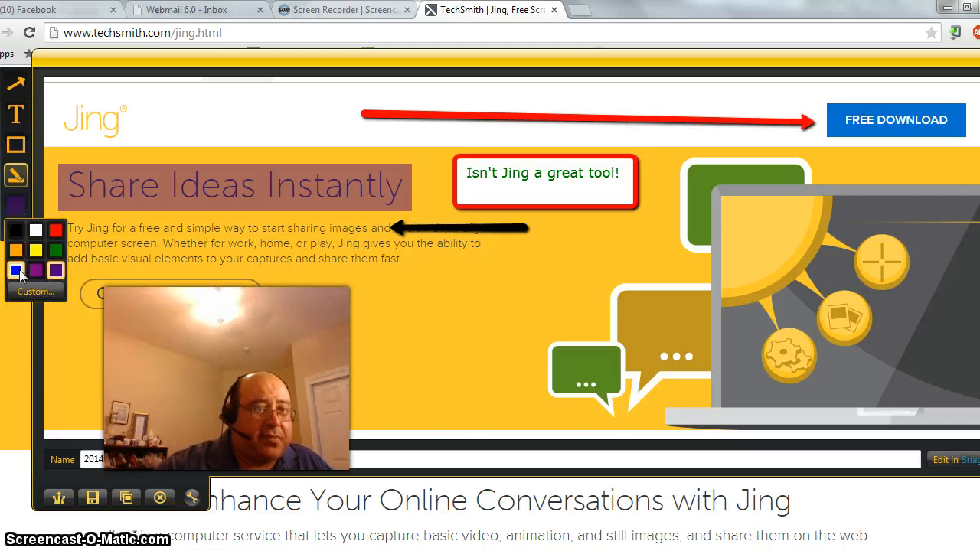
click(16, 271)
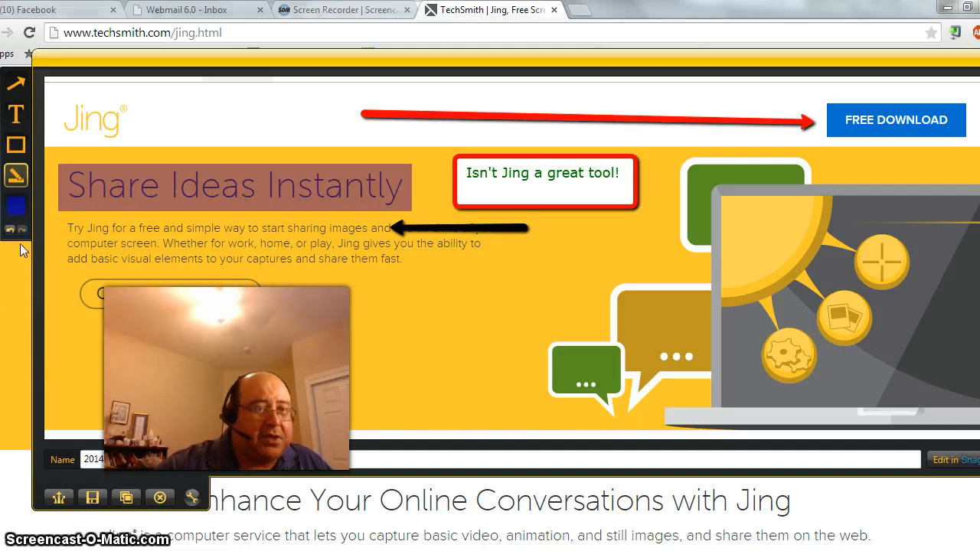
click(17, 208)
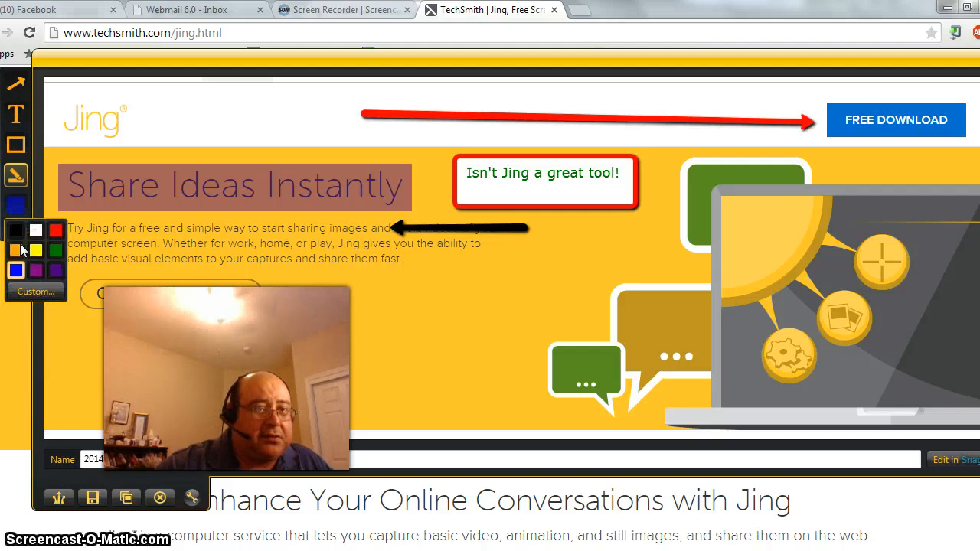
click(21, 246)
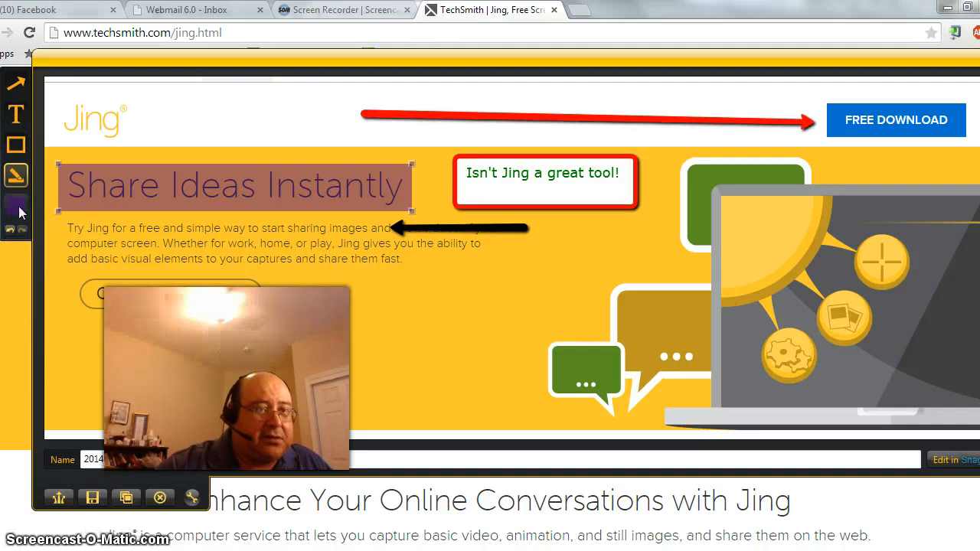
click(16, 207)
click(16, 271)
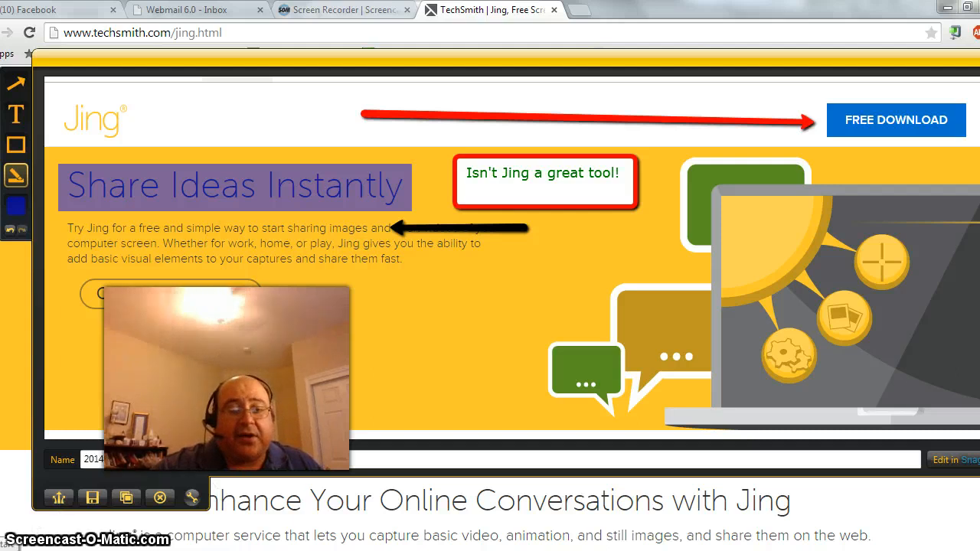
- Switch to the Snipping Tool and snip the annotated capture from the Jing logo to the laptop illustration
click(8, 549)
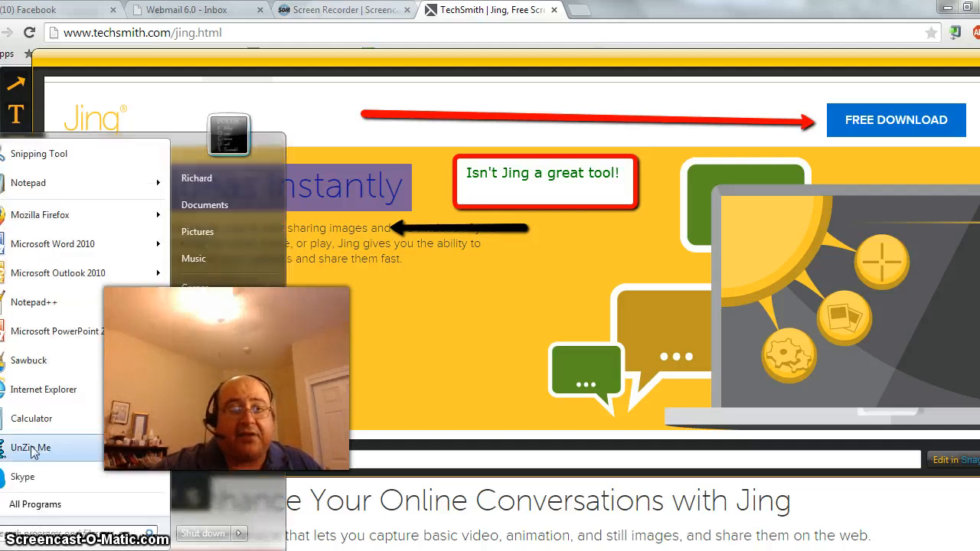
click(39, 154)
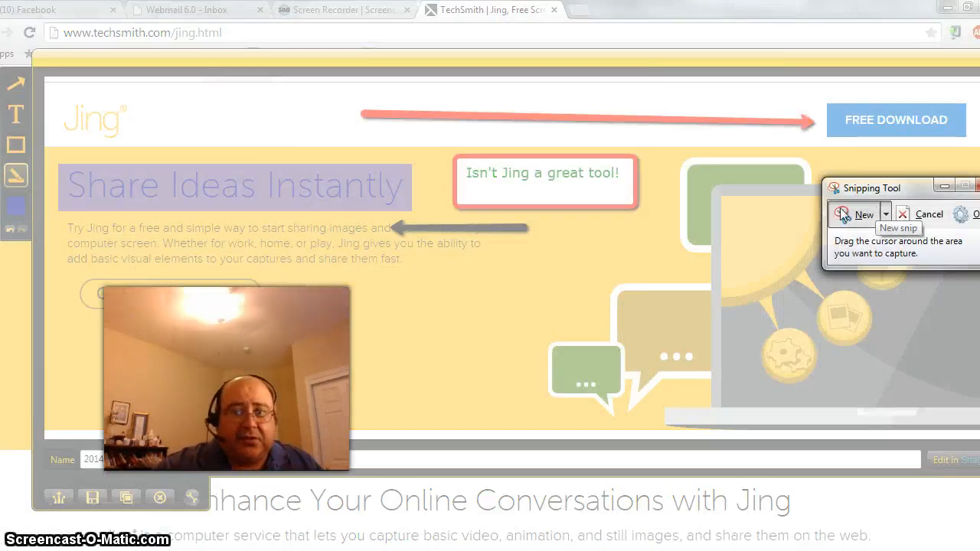
drag(69, 82, 818, 429)
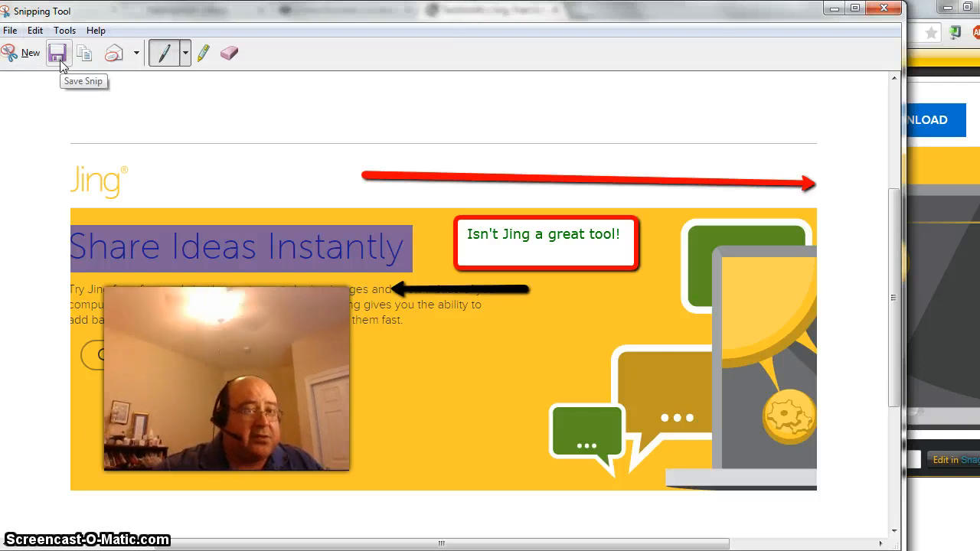
- Copy the snip to the clipboard and close the Snipping Tool
click(36, 31)
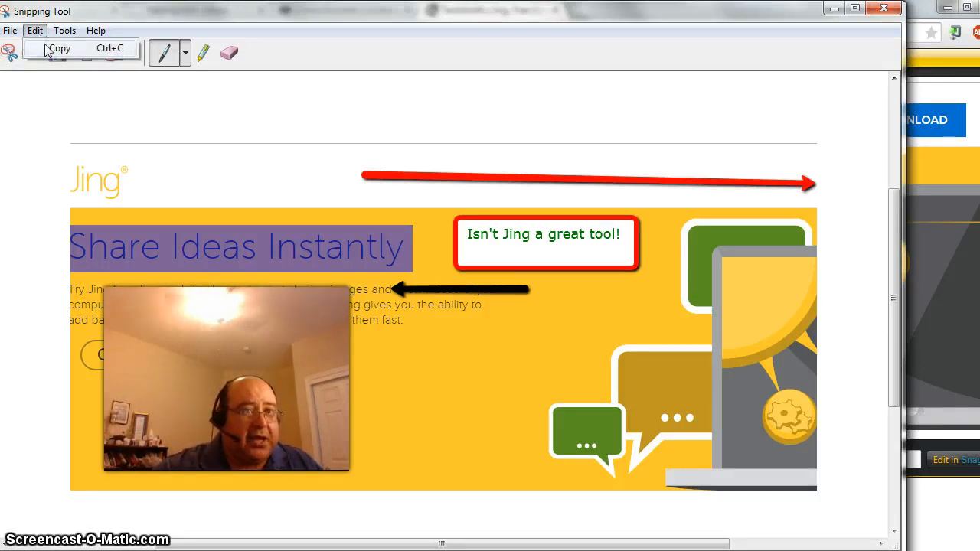
click(64, 48)
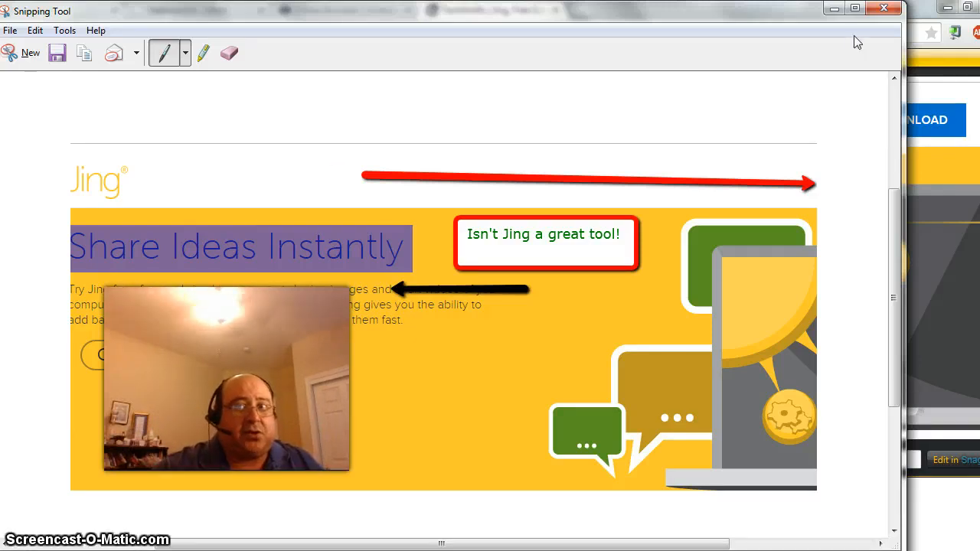
click(884, 8)
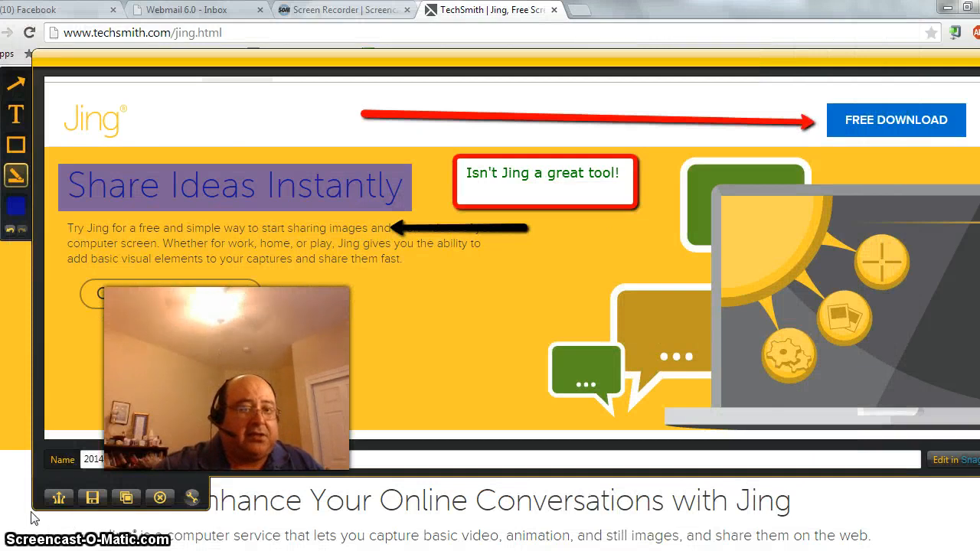
- Share the annotated capture to Screencast.com and open the copied link in a new browser tab
click(59, 498)
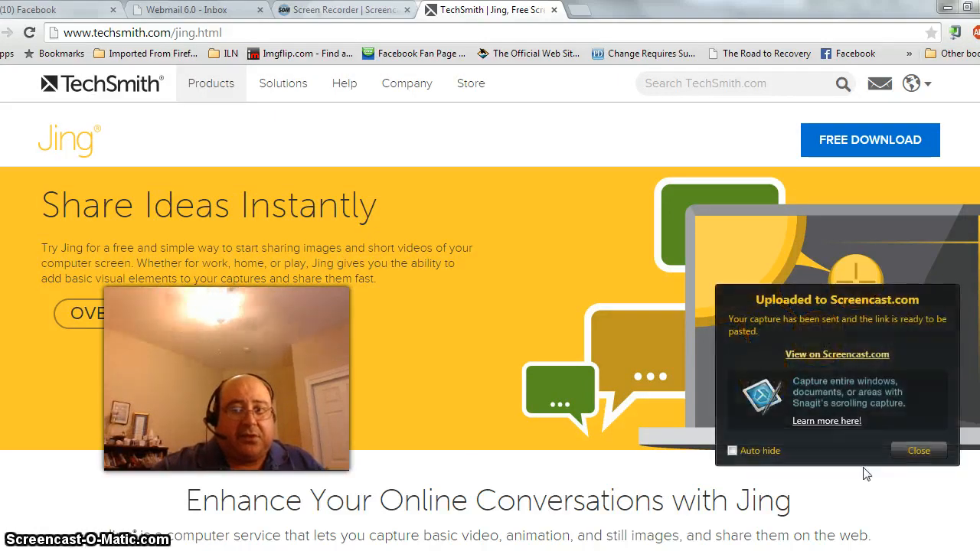
click(578, 11)
right_click(553, 32)
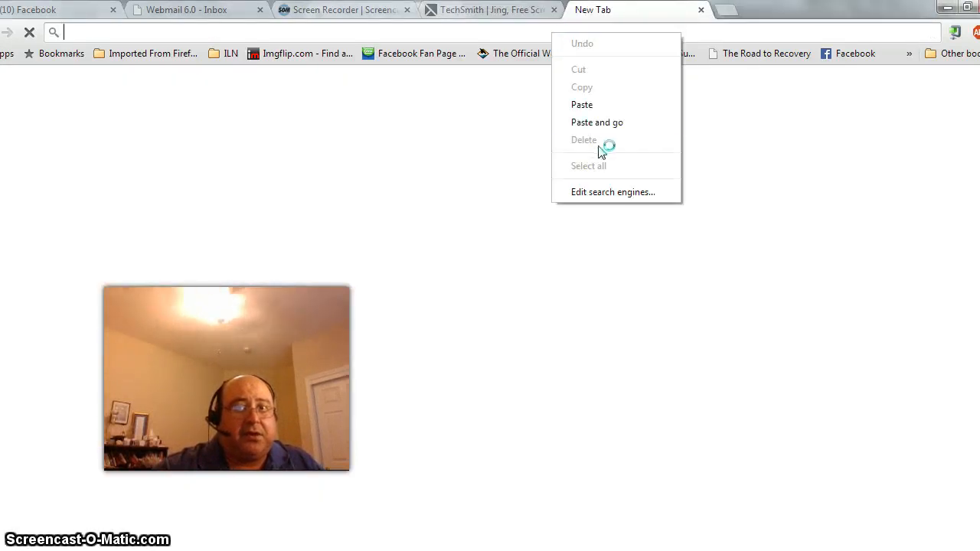
click(605, 123)
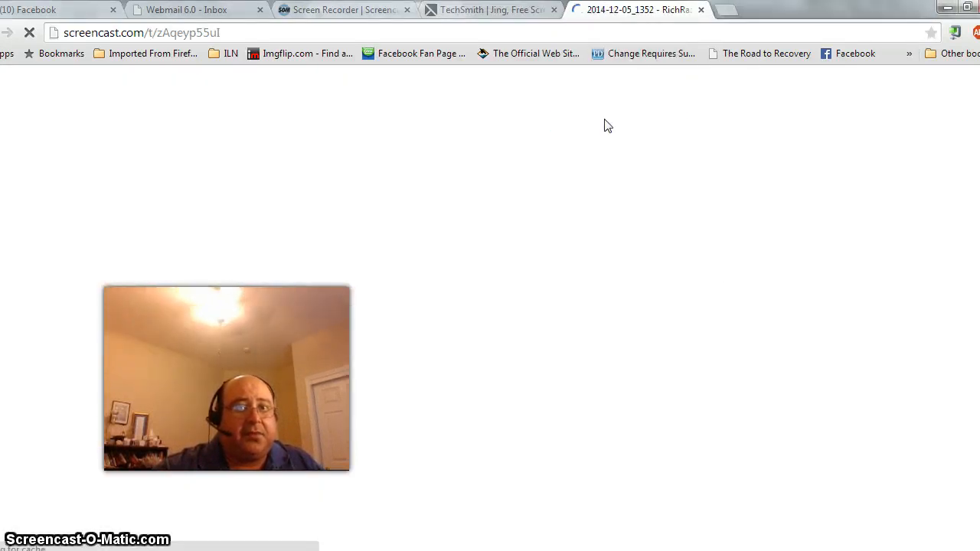